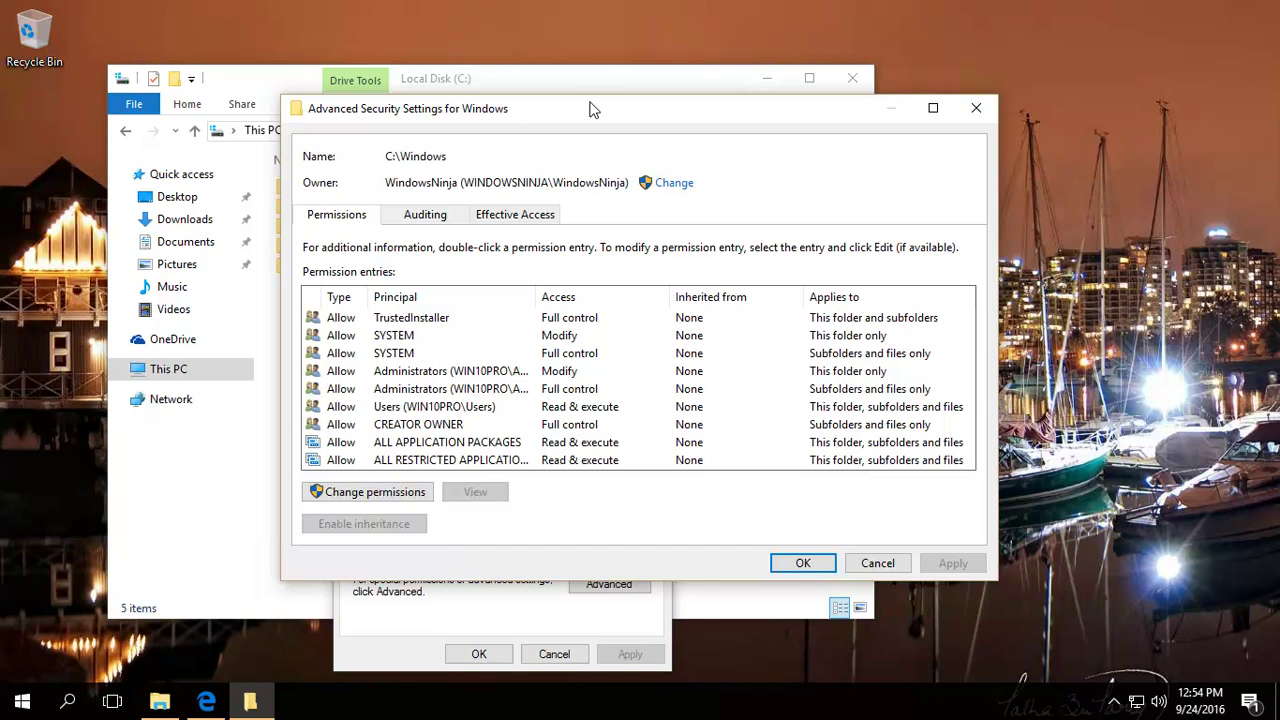
Bring the Local Disk (C:) window in front of the C:\Windows Advanced Security Settings.
click(640, 82)
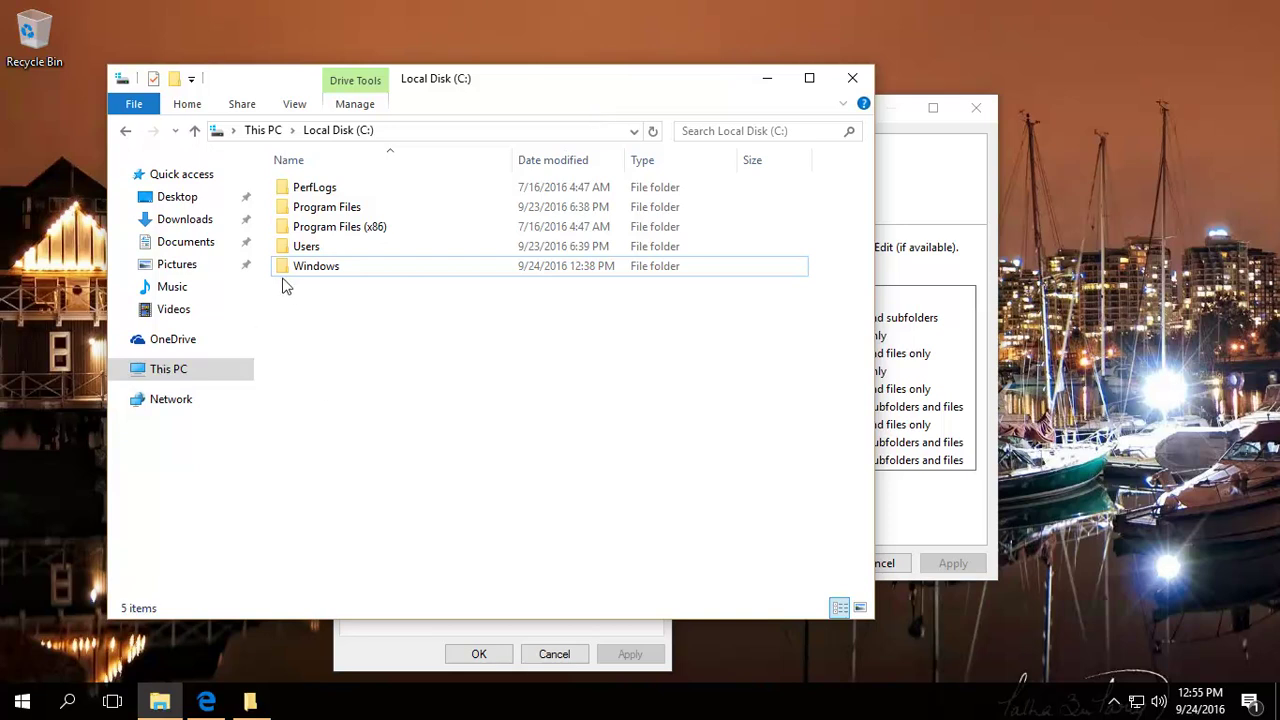
Review the C:\Windows advanced permission entries, then cancel Advanced Security Settings.
click(317, 270)
right_click(317, 270)
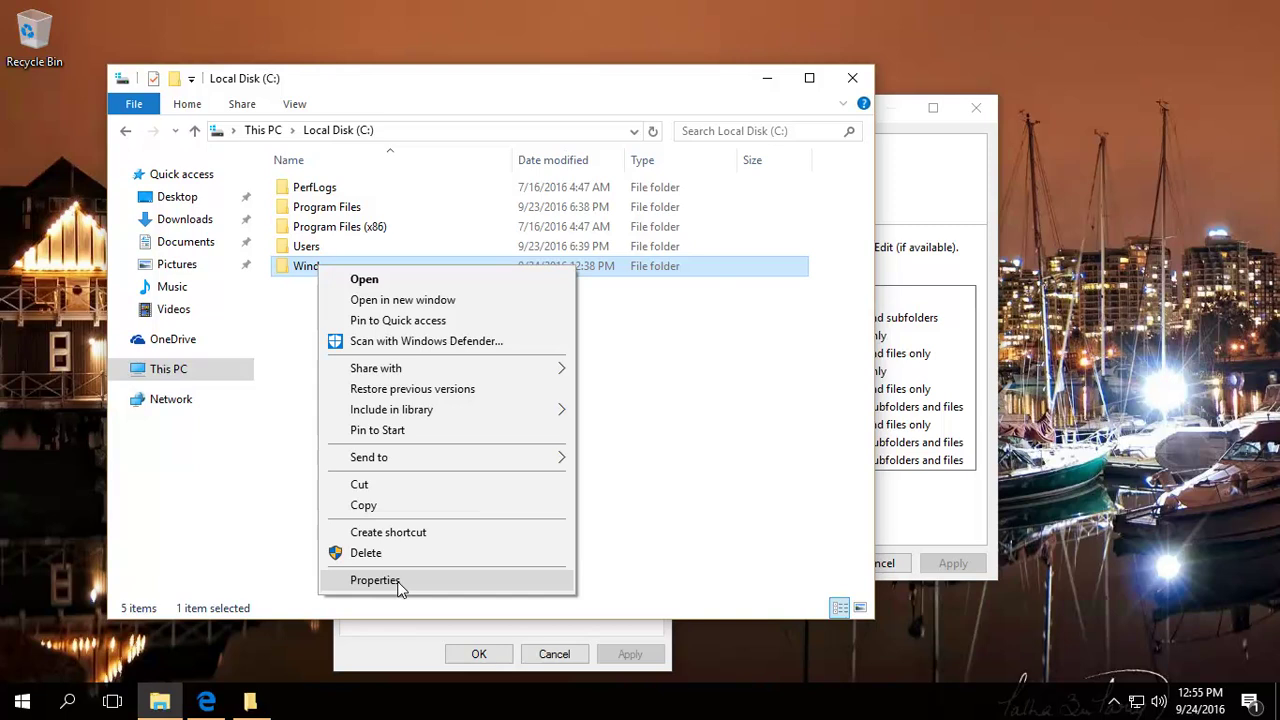
click(736, 381)
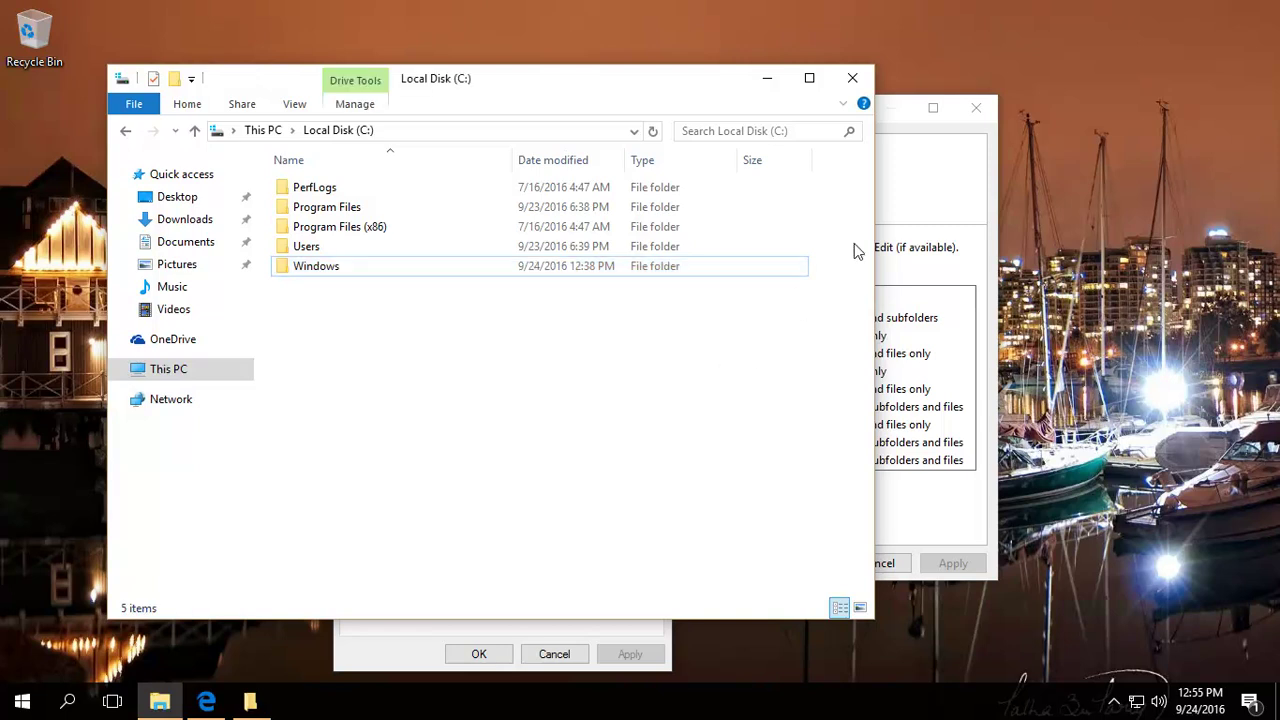
click(320, 278)
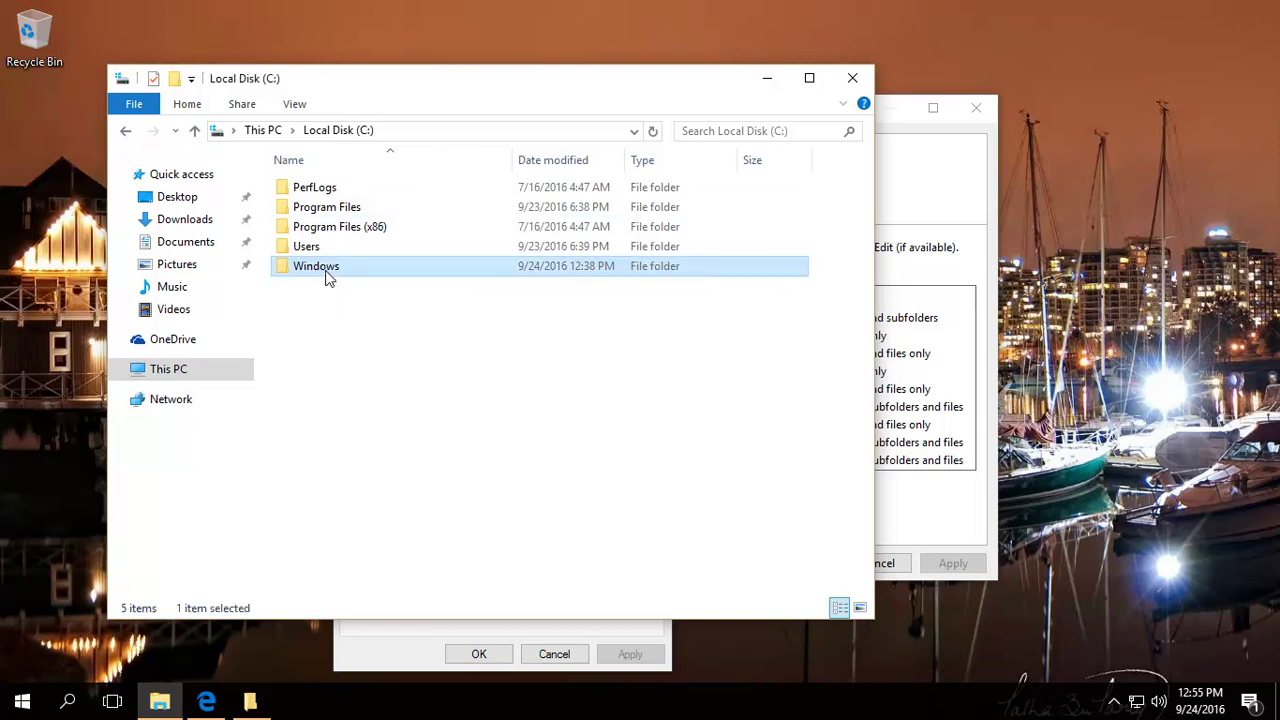
click(921, 192)
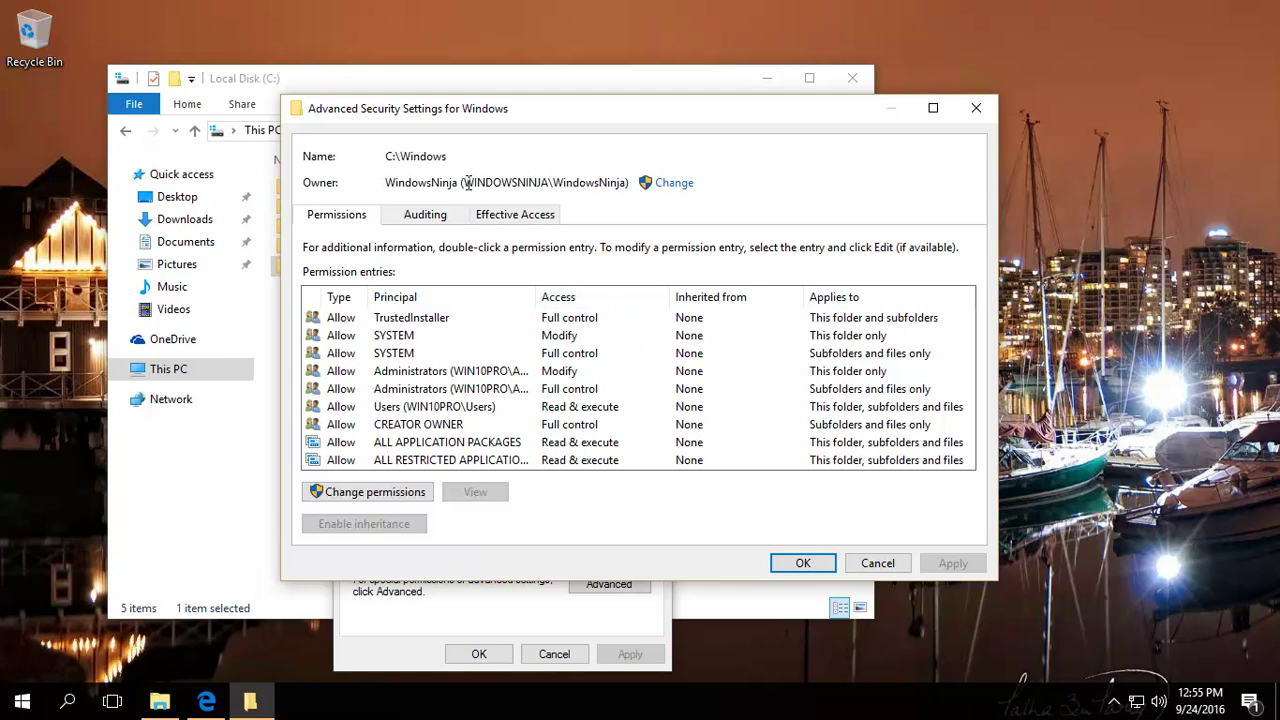
click(877, 563)
Cancel the Windows Properties dialog to return to the five-folder C: listing.
click(554, 656)
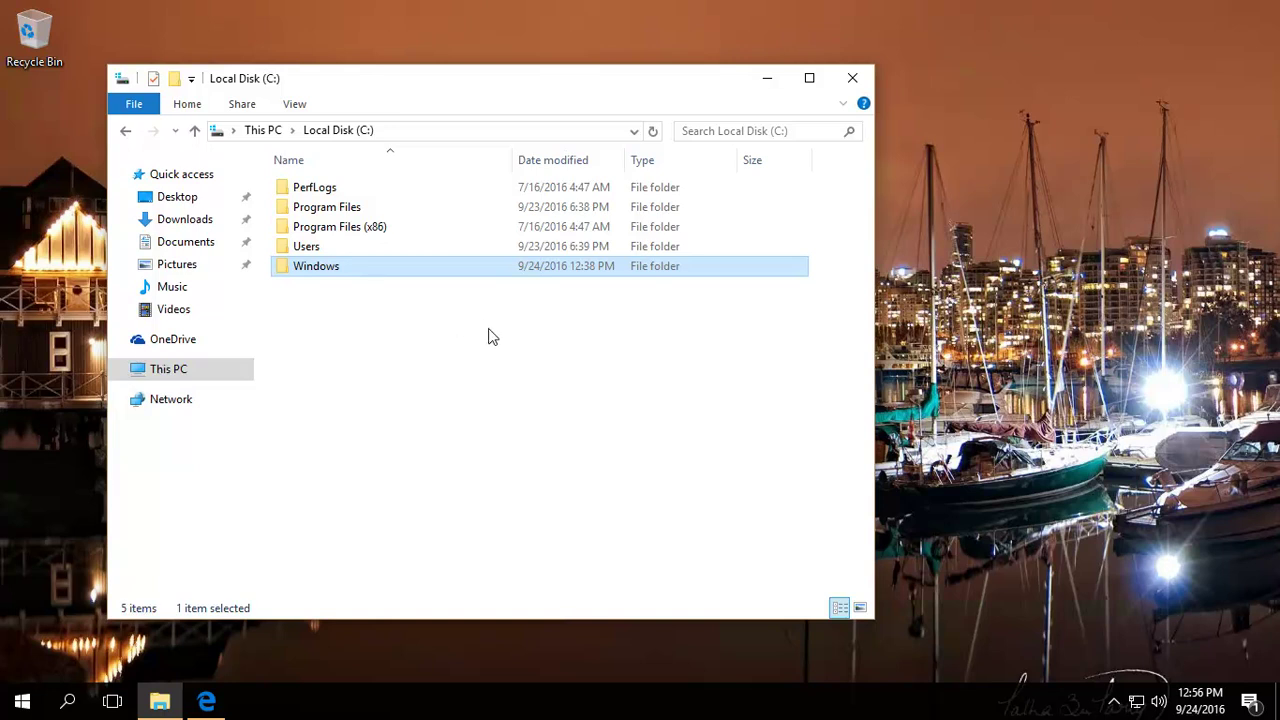
Open DVD Drive (D:) ESD-ISO, select its setup file, then switch to Edge's Download Windows 10 page.
click(172, 375)
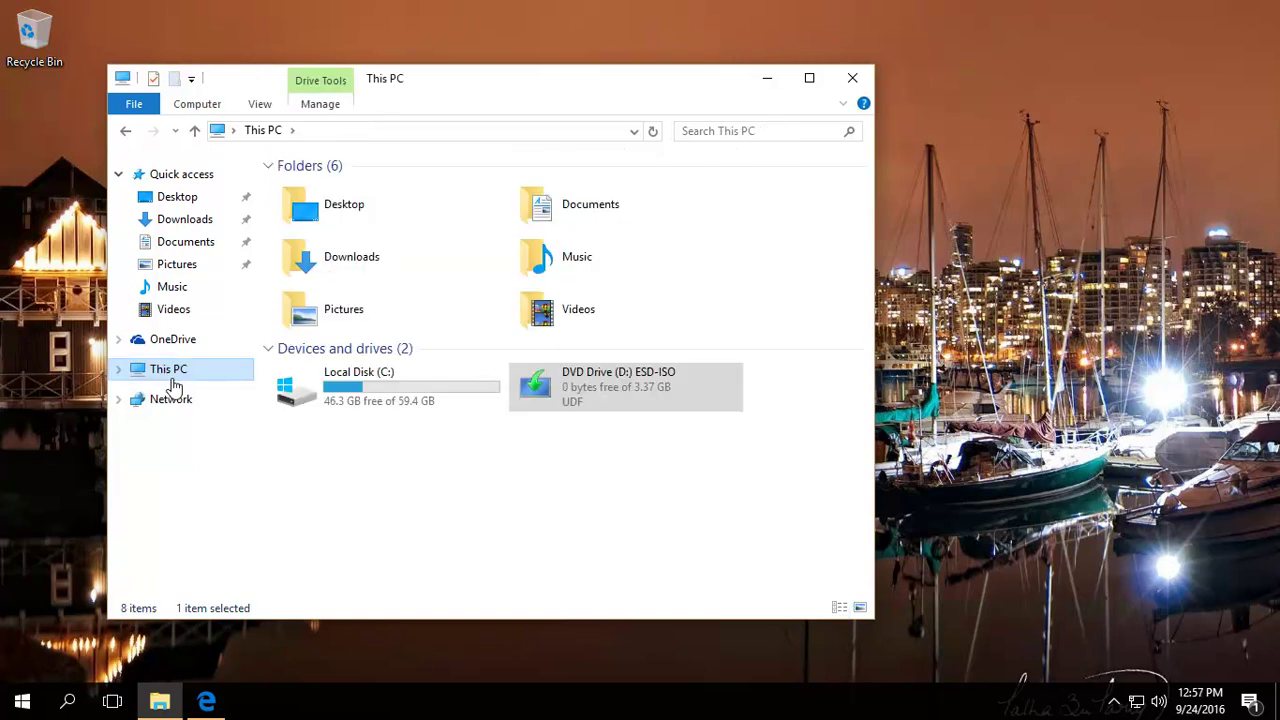
click(634, 394)
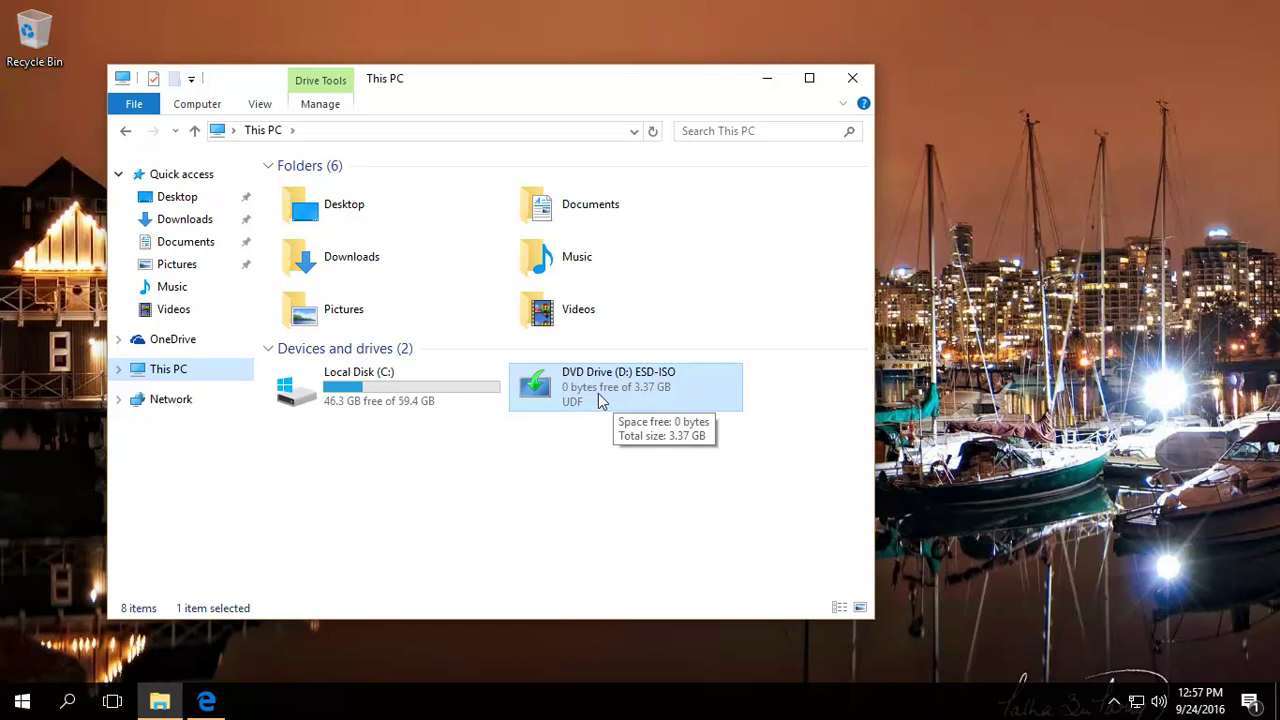
double_click(627, 389)
right_click(627, 389)
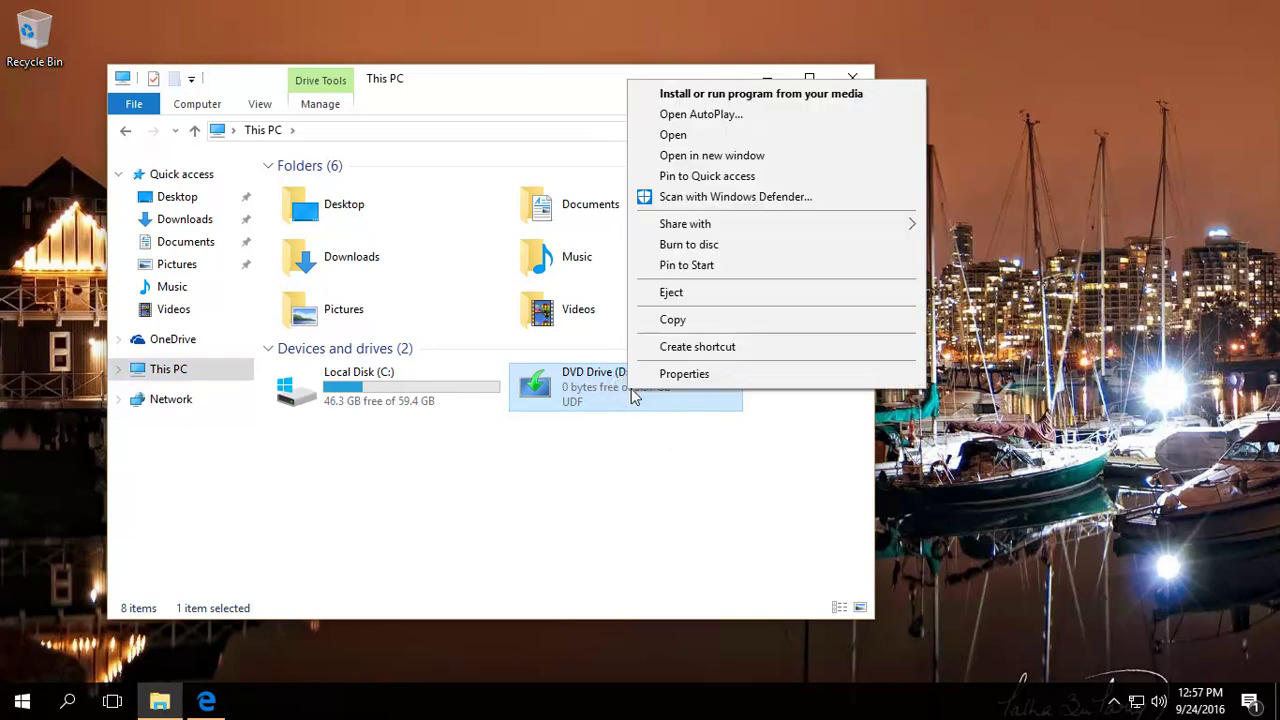
click(693, 139)
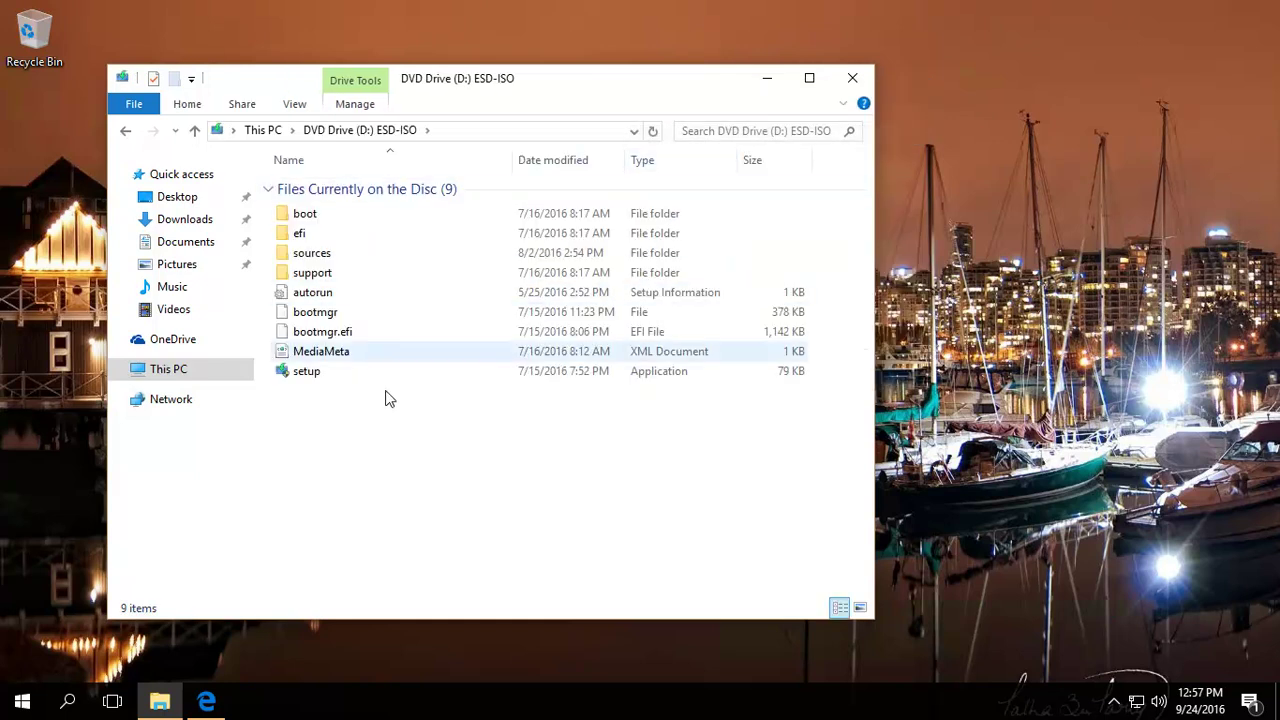
click(310, 378)
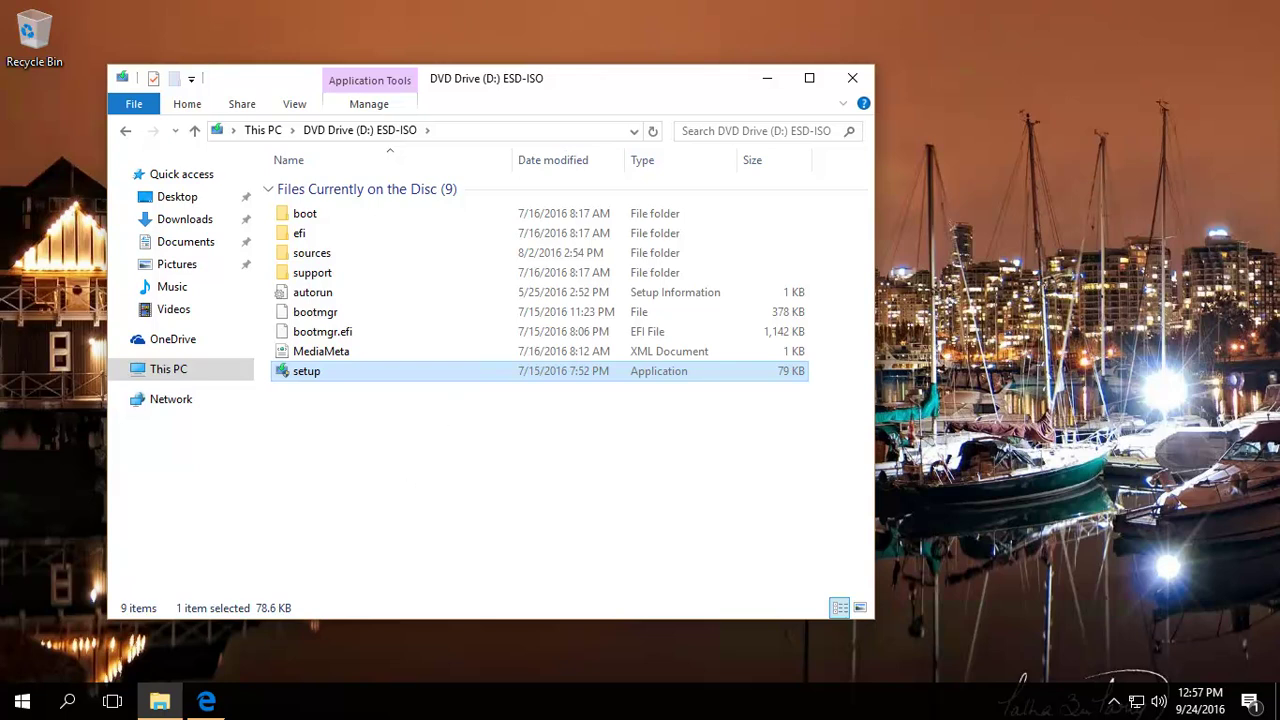
click(207, 703)
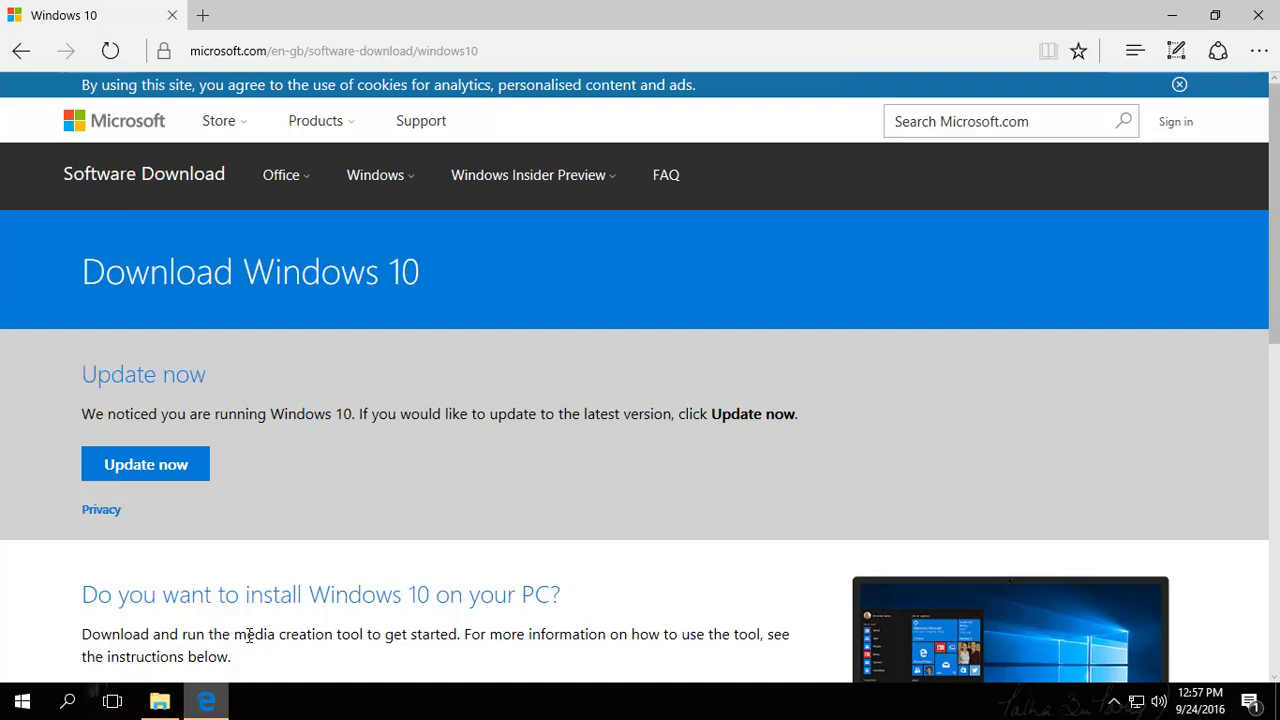
click(20, 56)
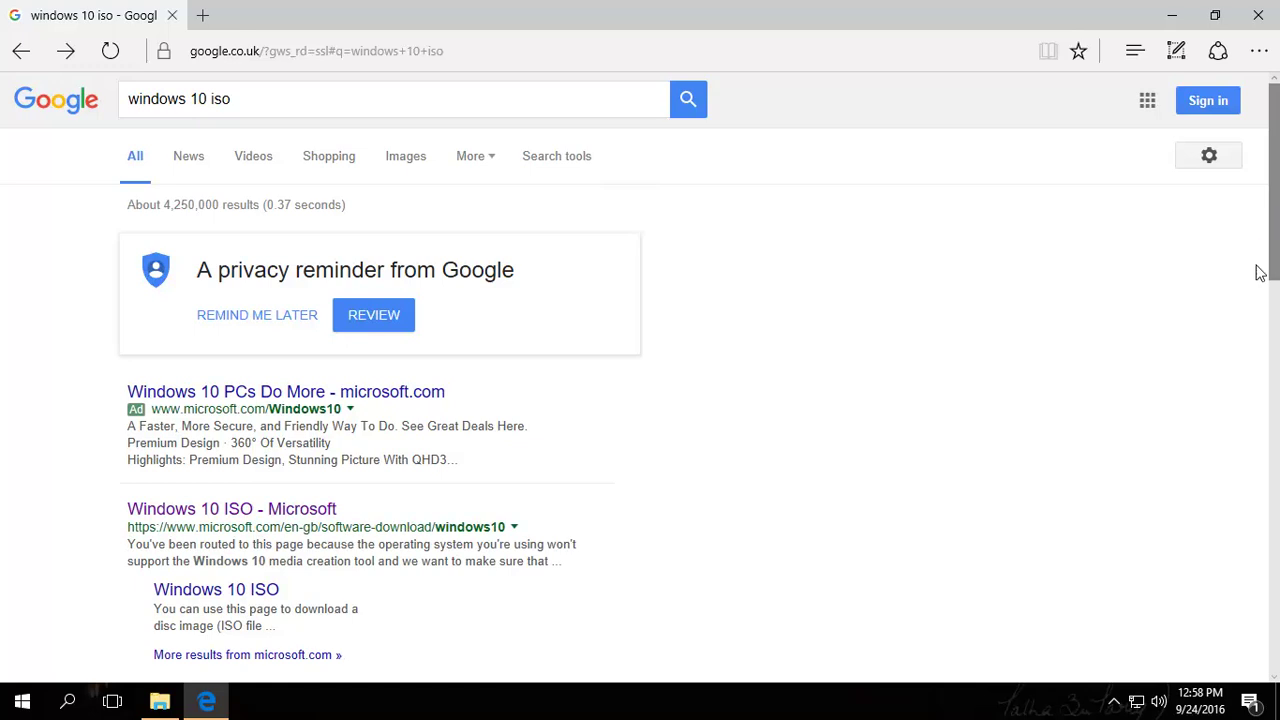
scroll(1245, 330, down, 4)
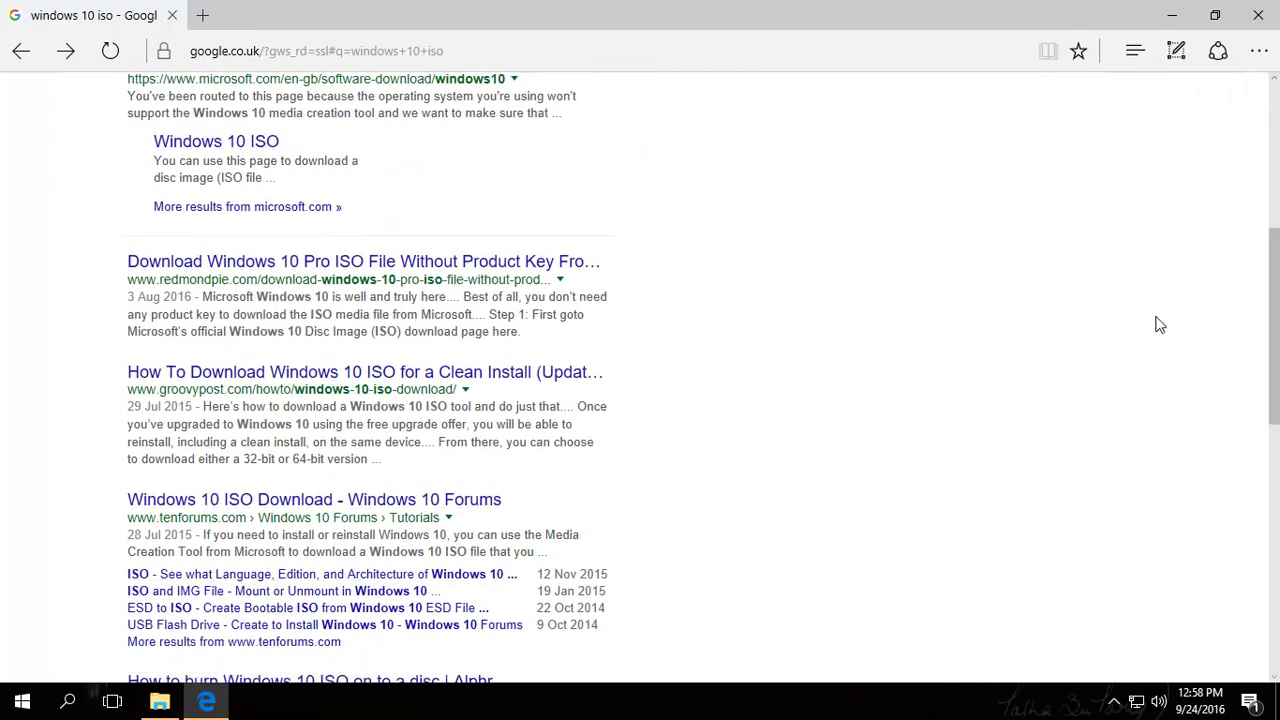
drag(1277, 343, 1274, 220)
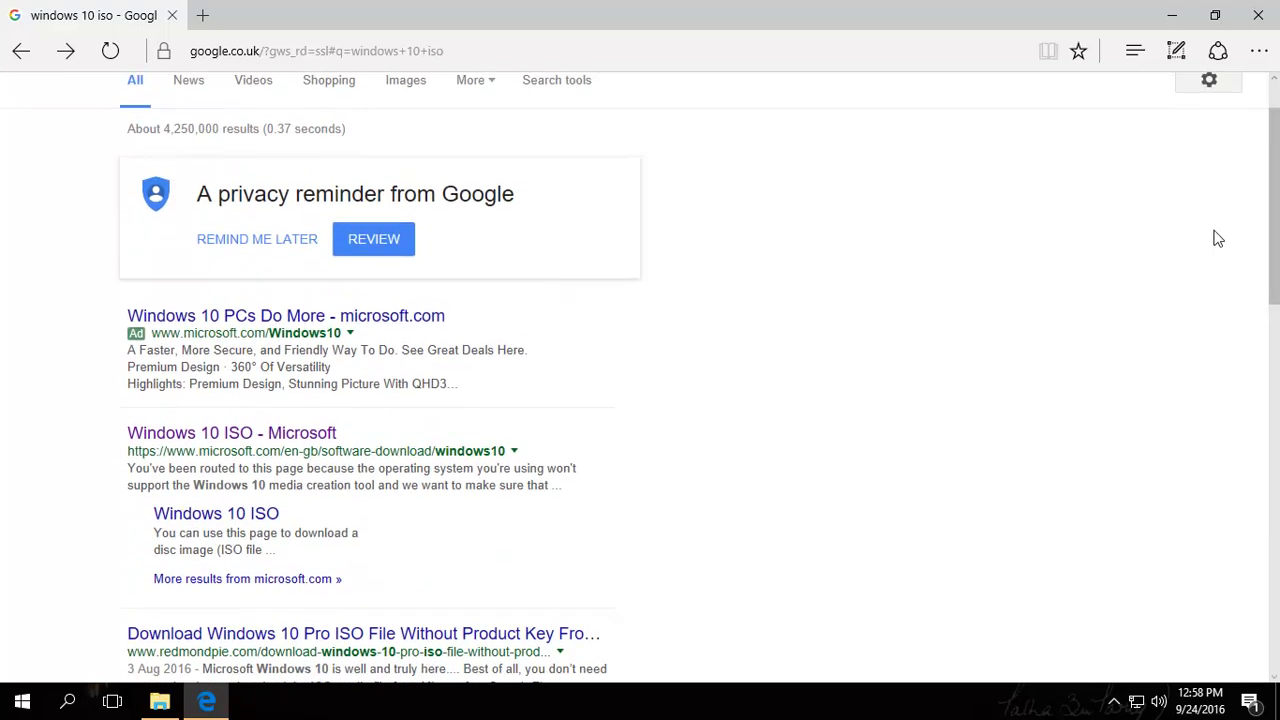
click(228, 438)
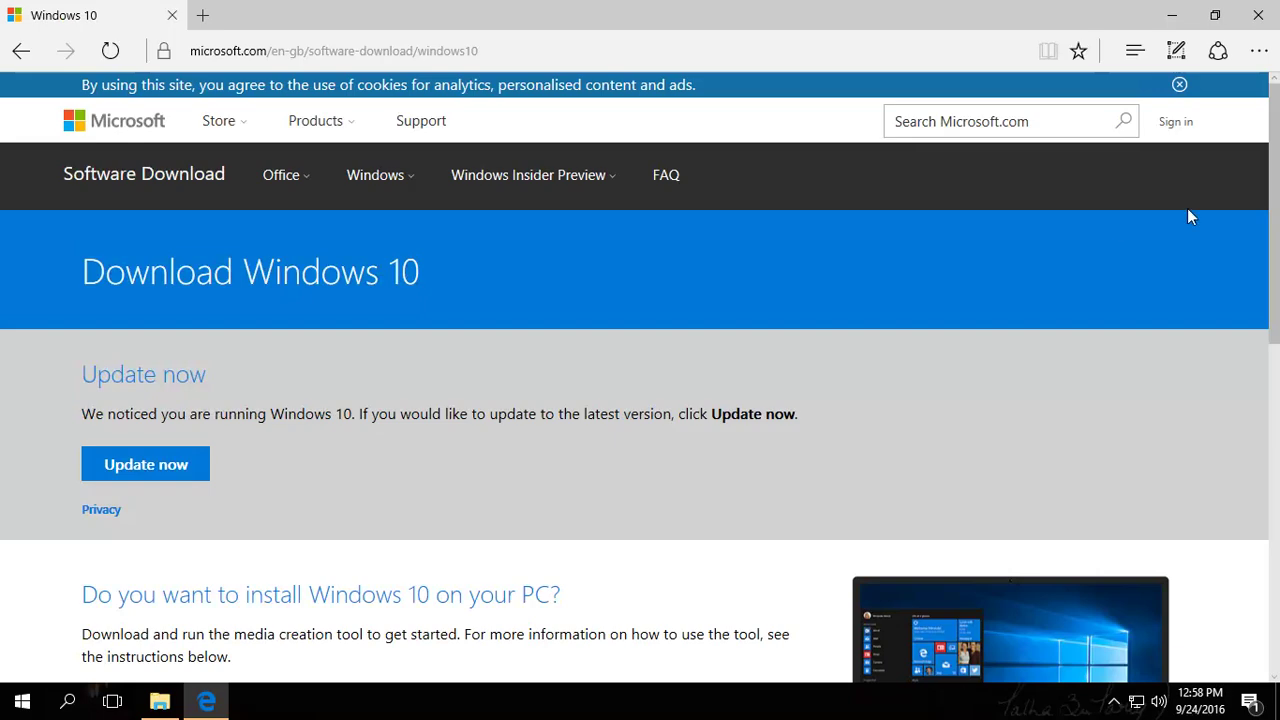
drag(1275, 162, 1270, 233)
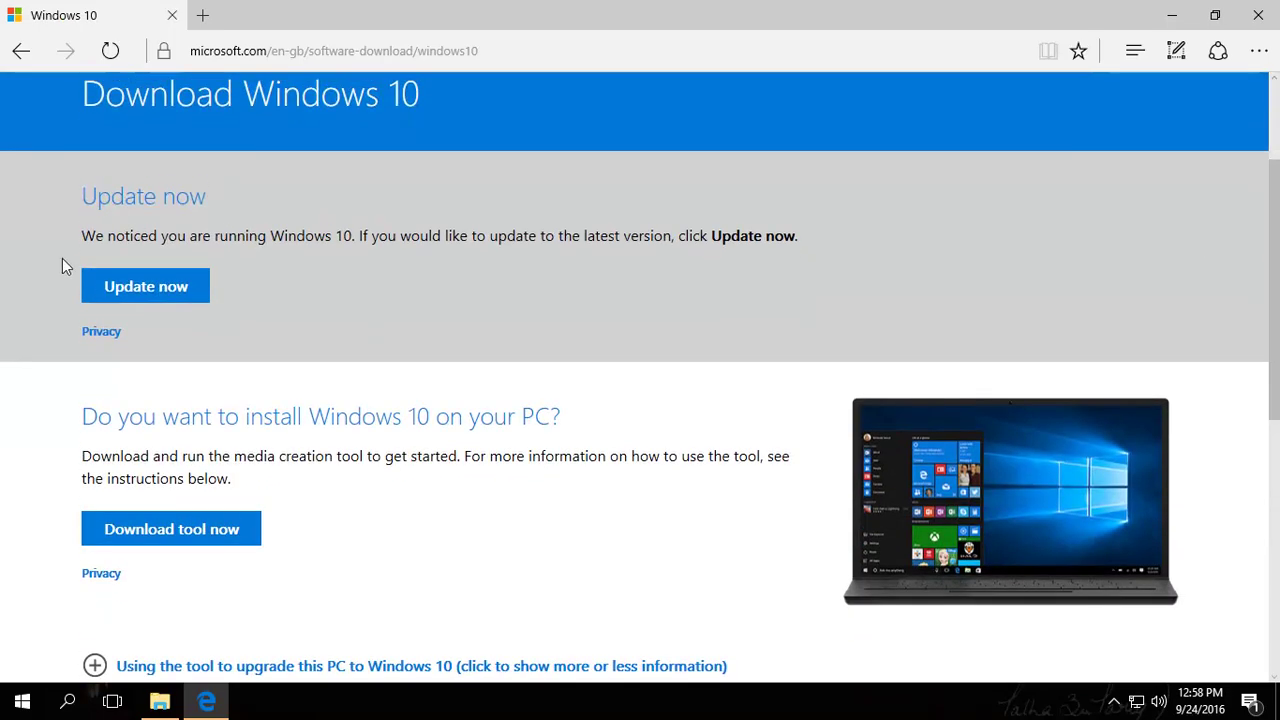
Download the media creation tool and save MediaCreationTool.exe from Edge's download bar.
click(186, 537)
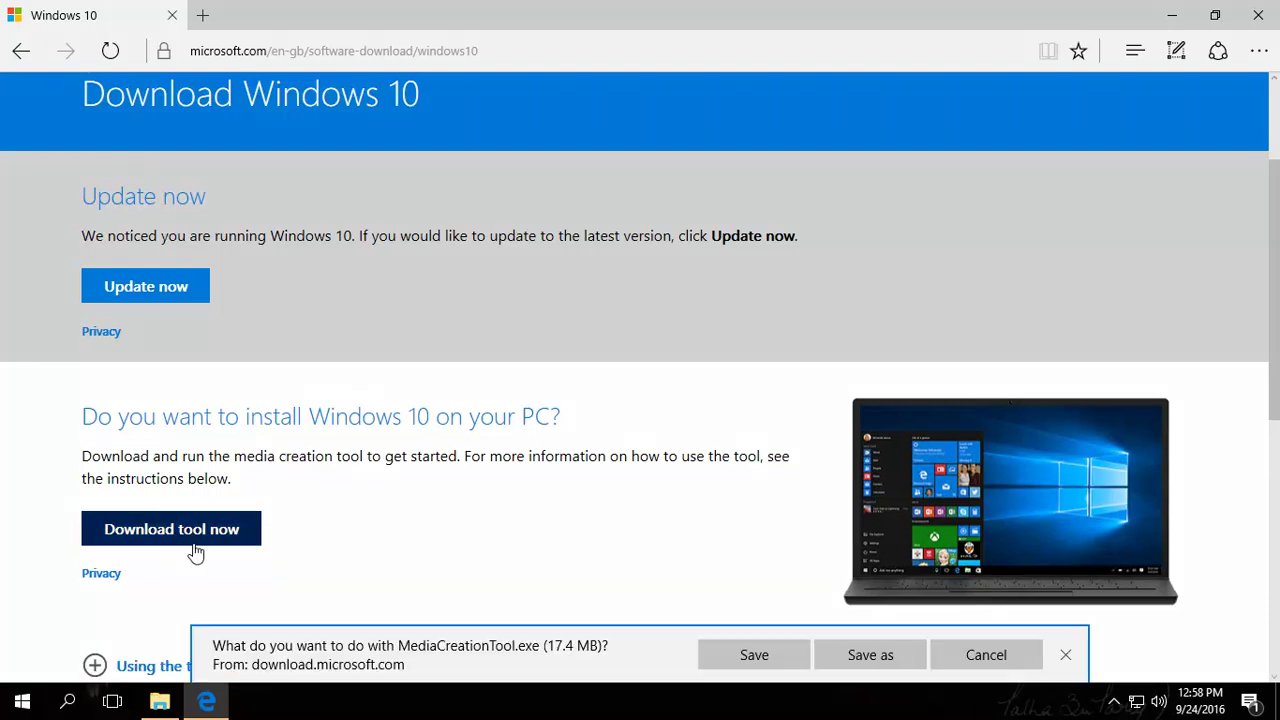
click(752, 656)
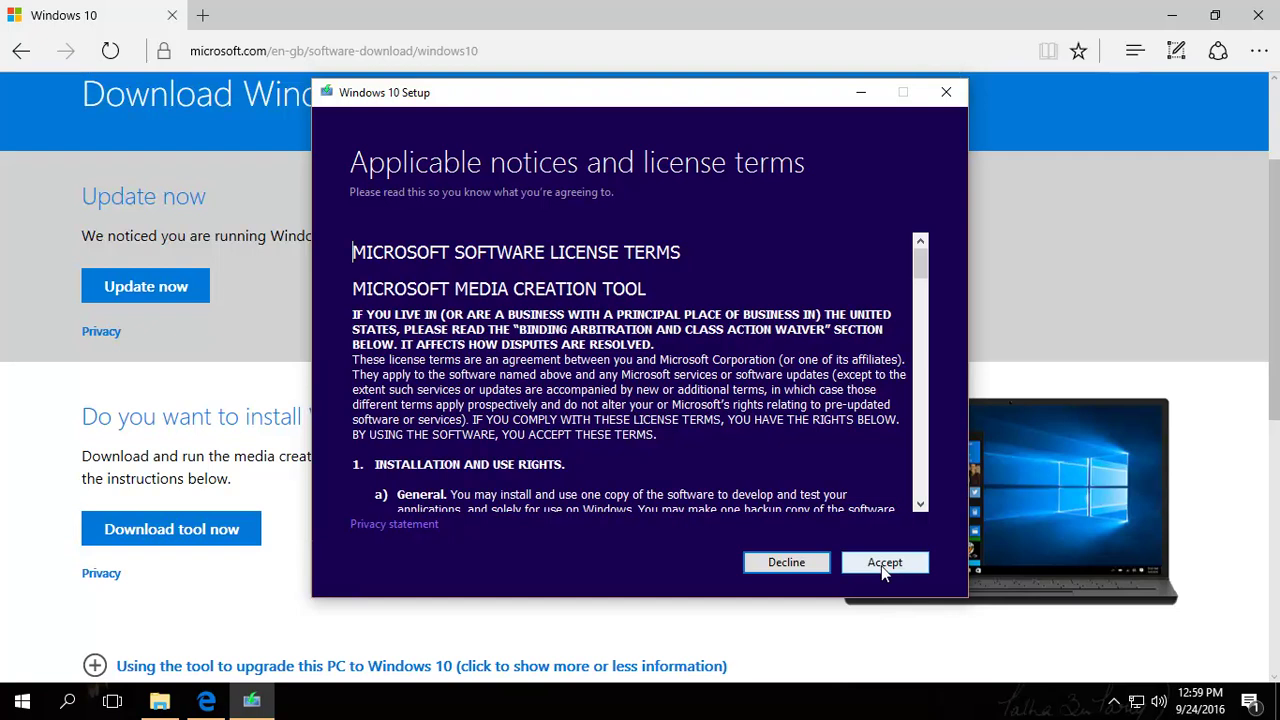
Accept the license and choose 'Create installation media for another PC'.
click(884, 562)
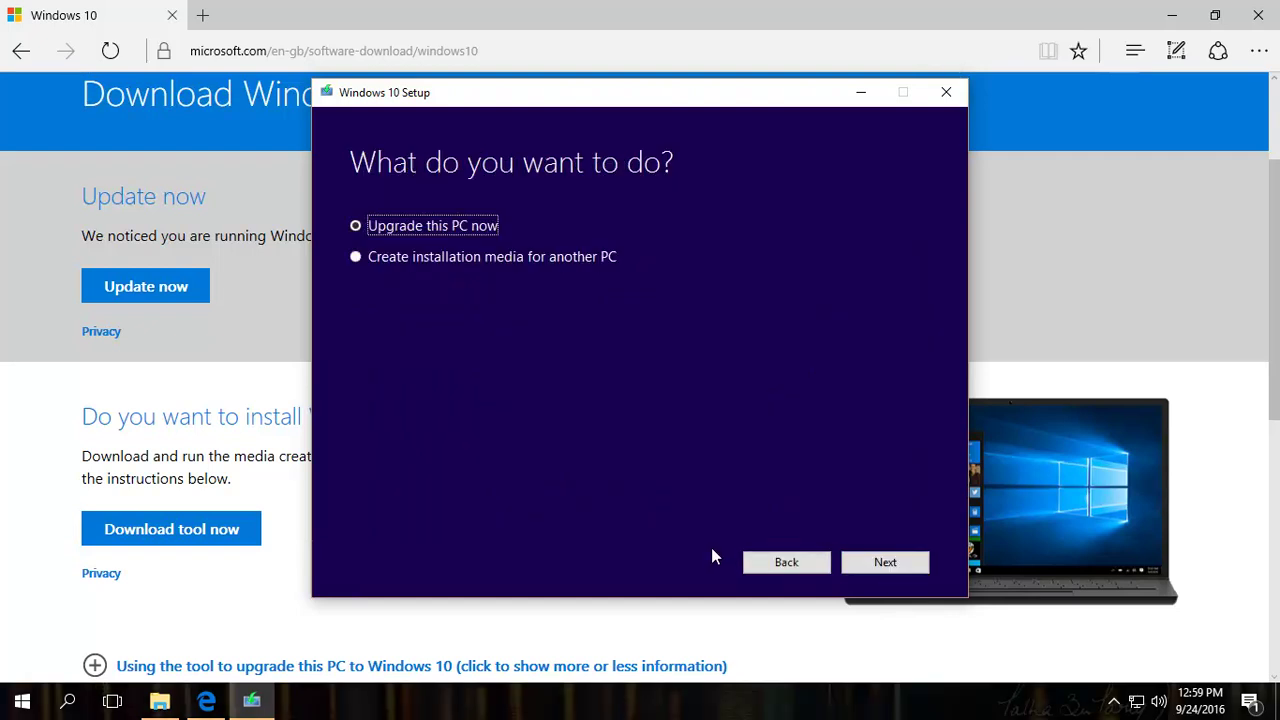
click(358, 256)
click(885, 562)
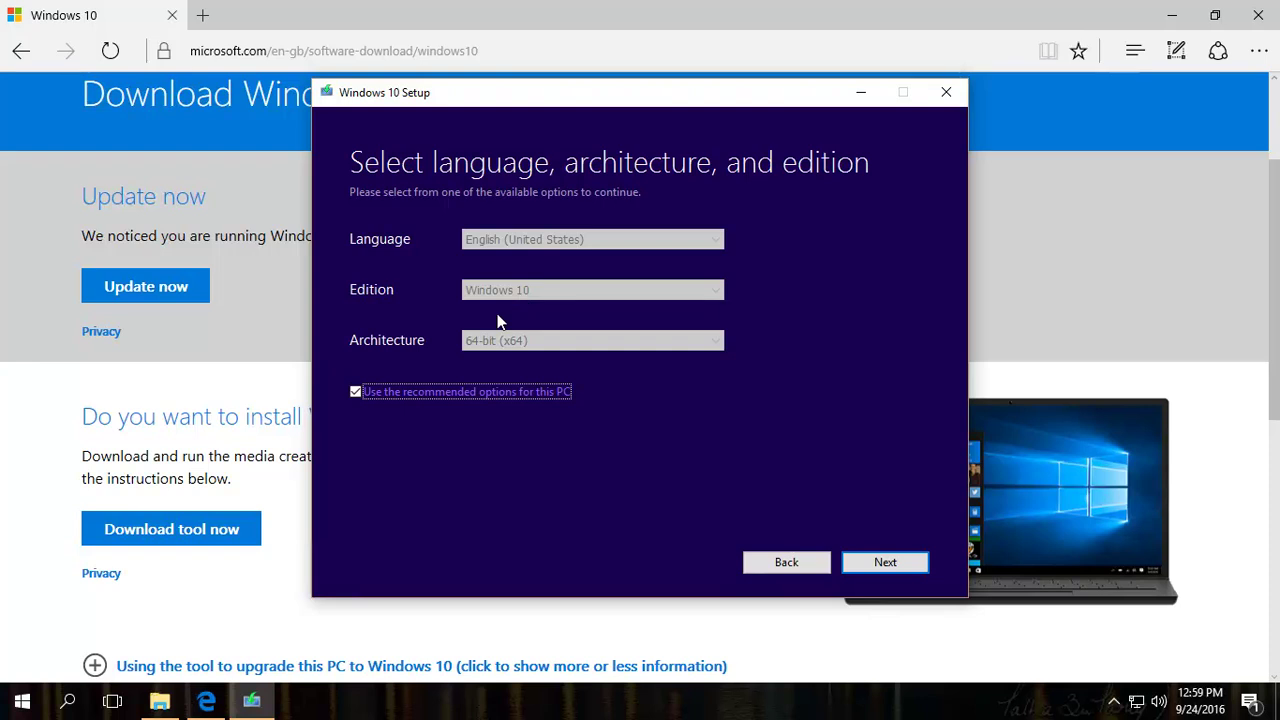
Check the edition and architecture lists, keeping recommended English, Windows 10, 64-bit (x64).
click(356, 394)
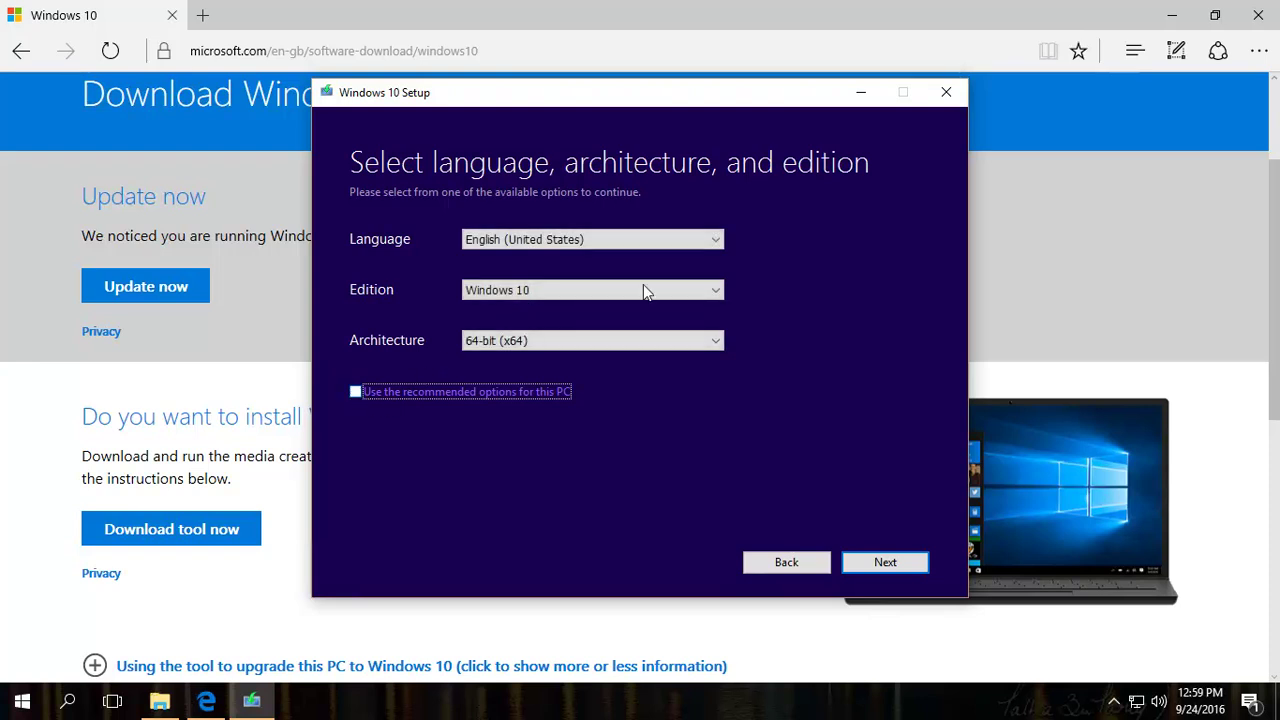
click(717, 341)
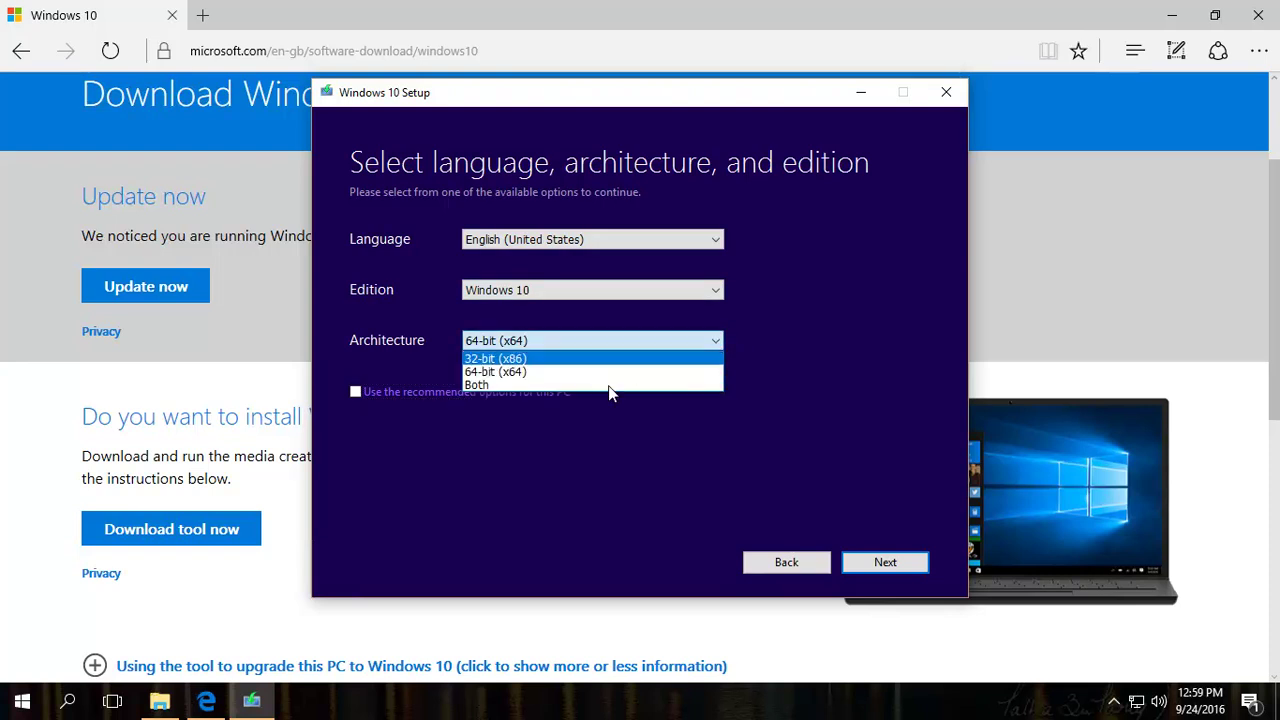
click(801, 338)
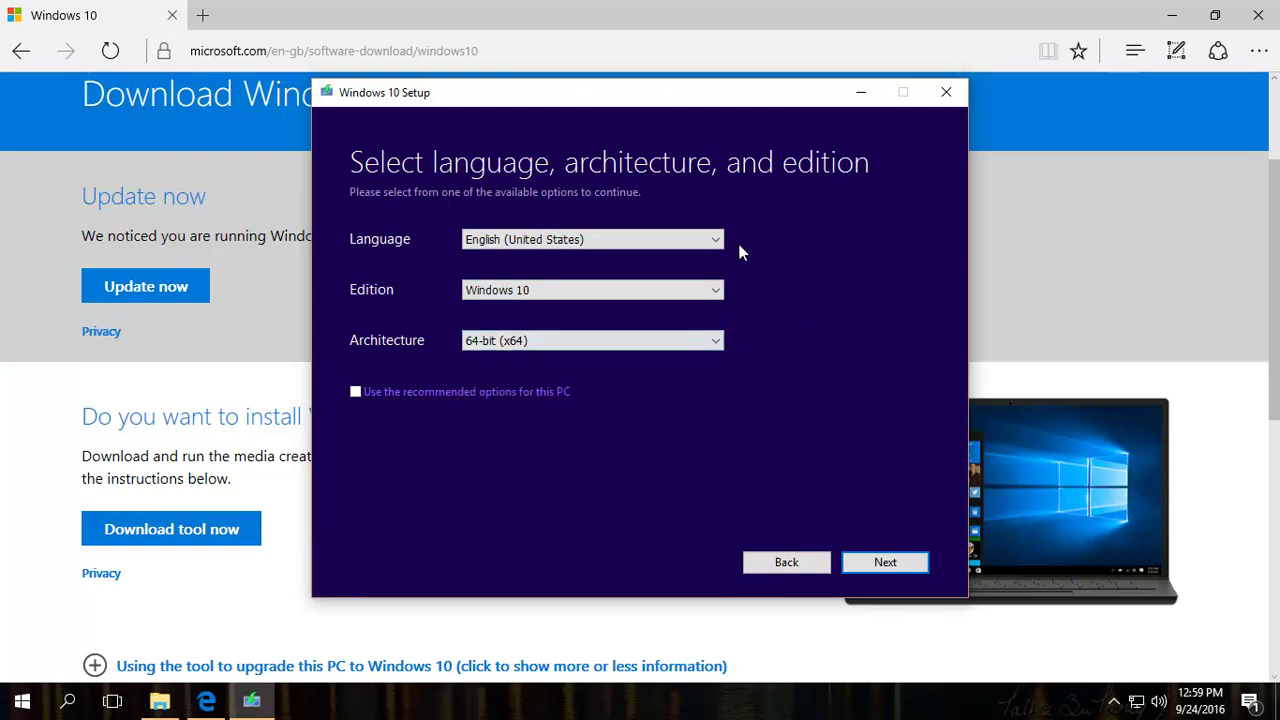
click(717, 292)
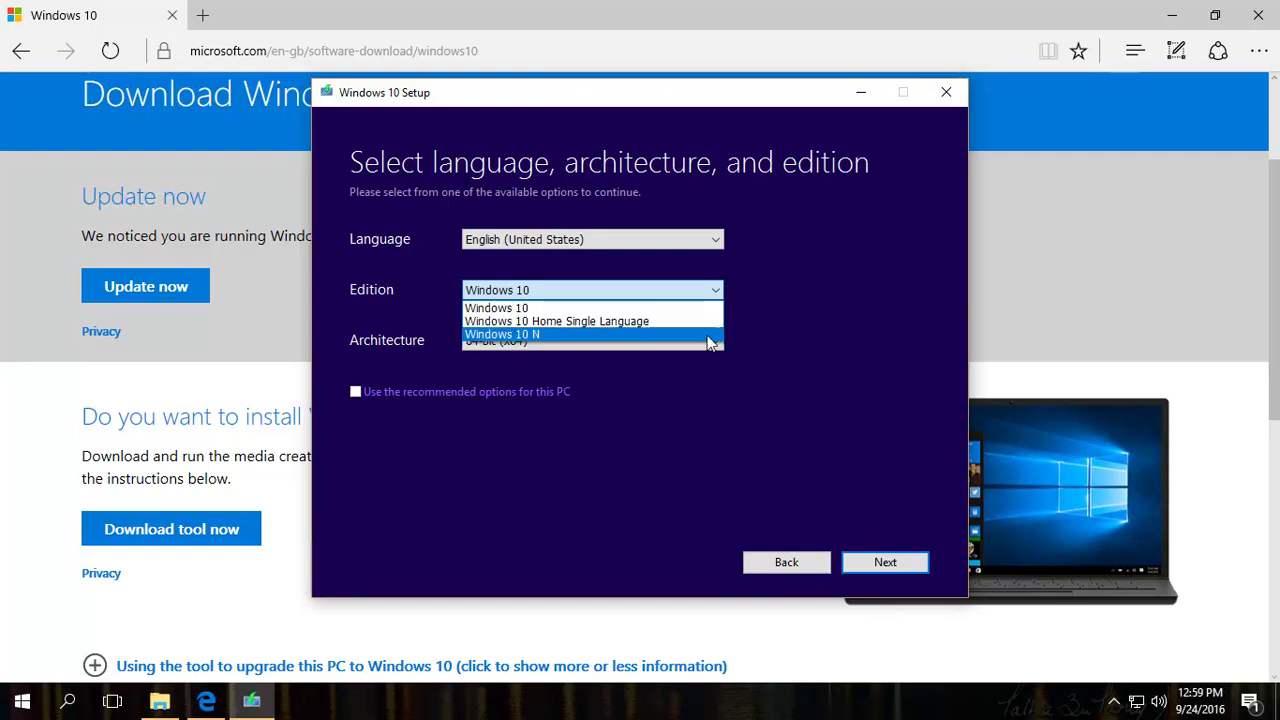
click(812, 336)
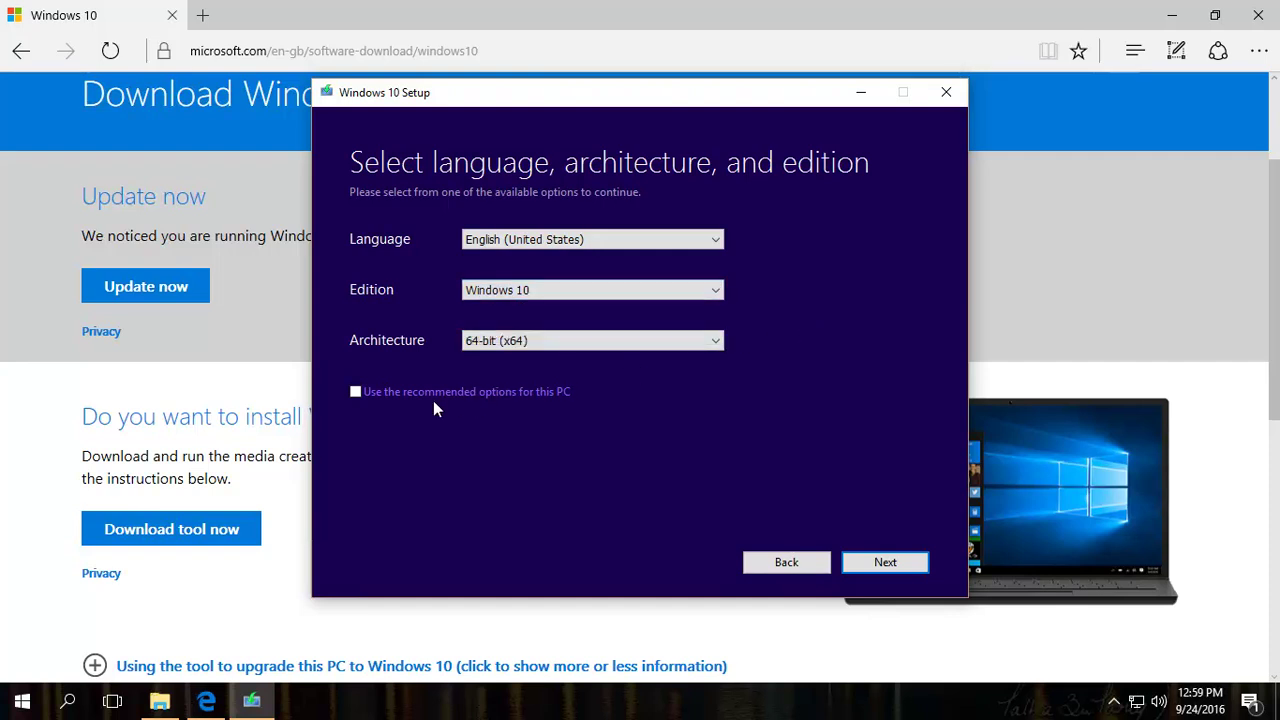
click(363, 394)
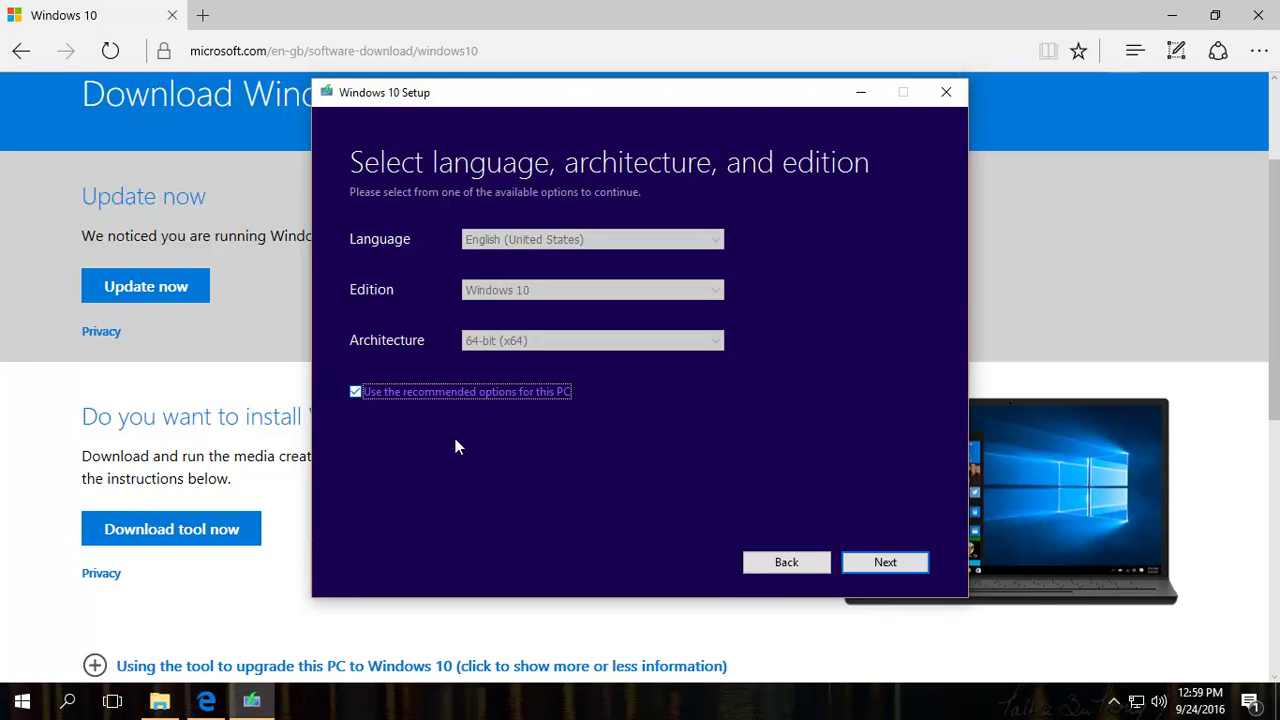
click(886, 564)
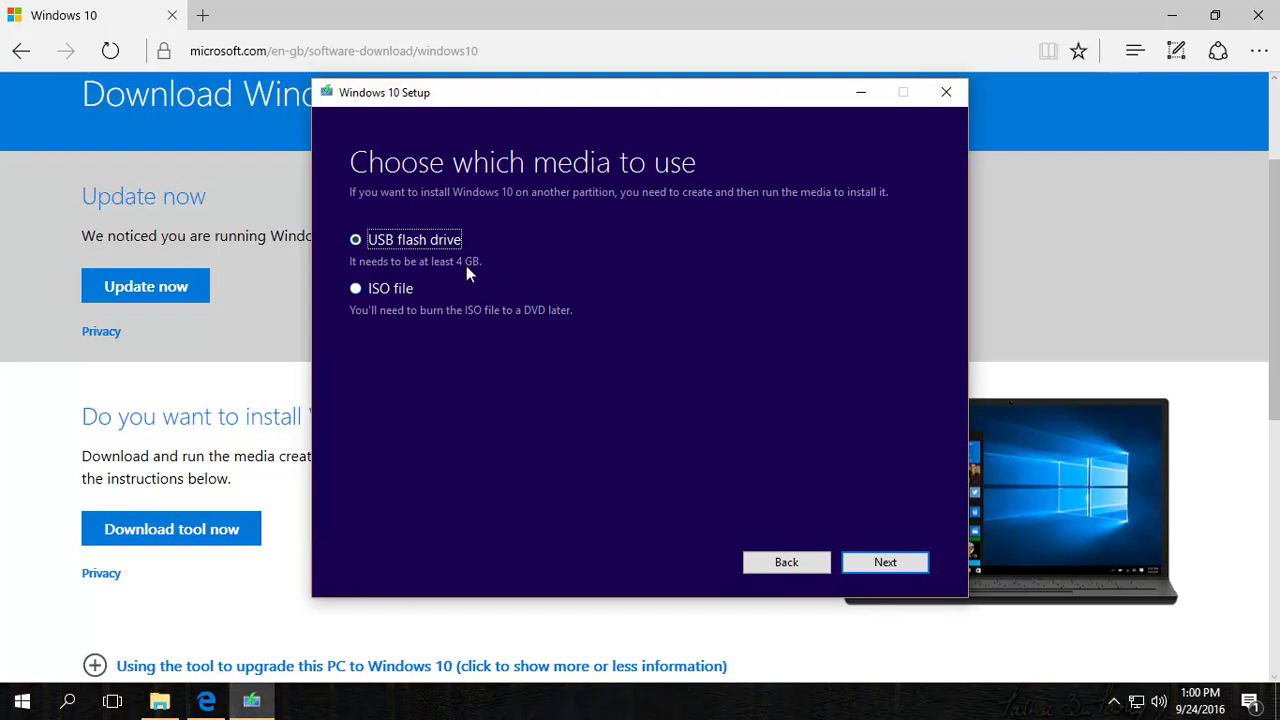
Save the Windows 10 ISO as 'Windows' on the Desktop, then quit the stalled download.
click(357, 291)
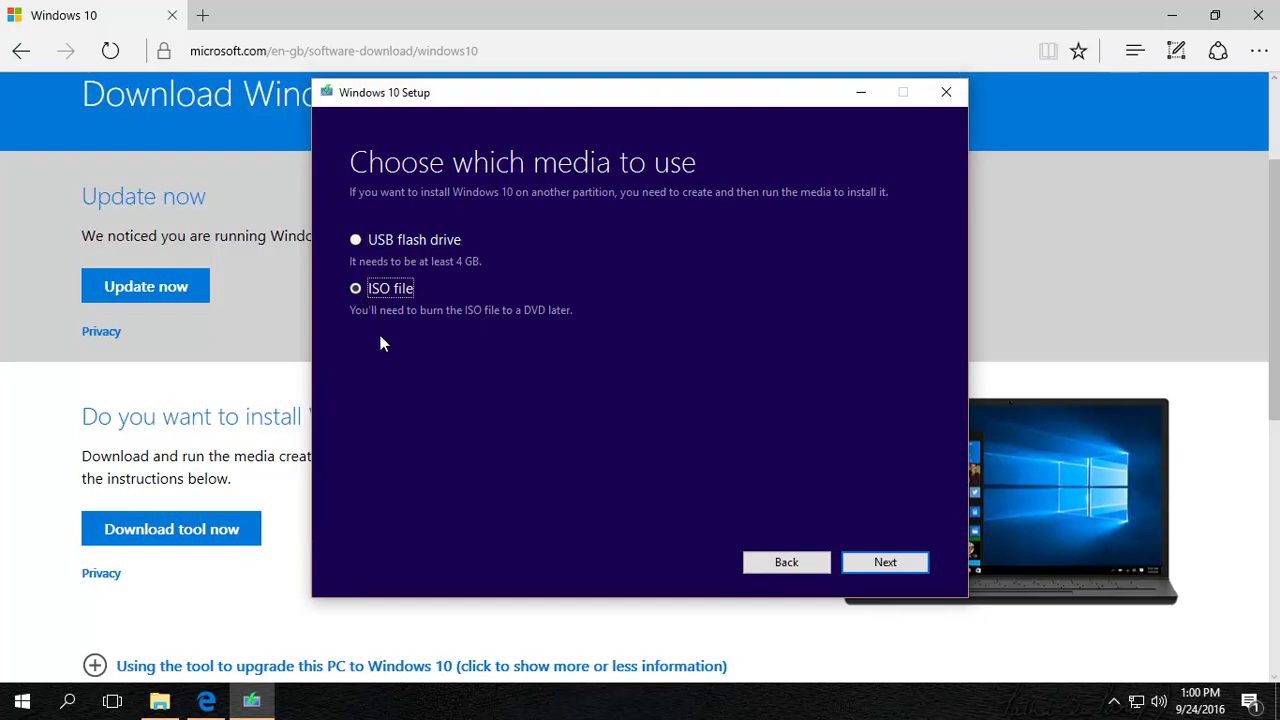
click(885, 563)
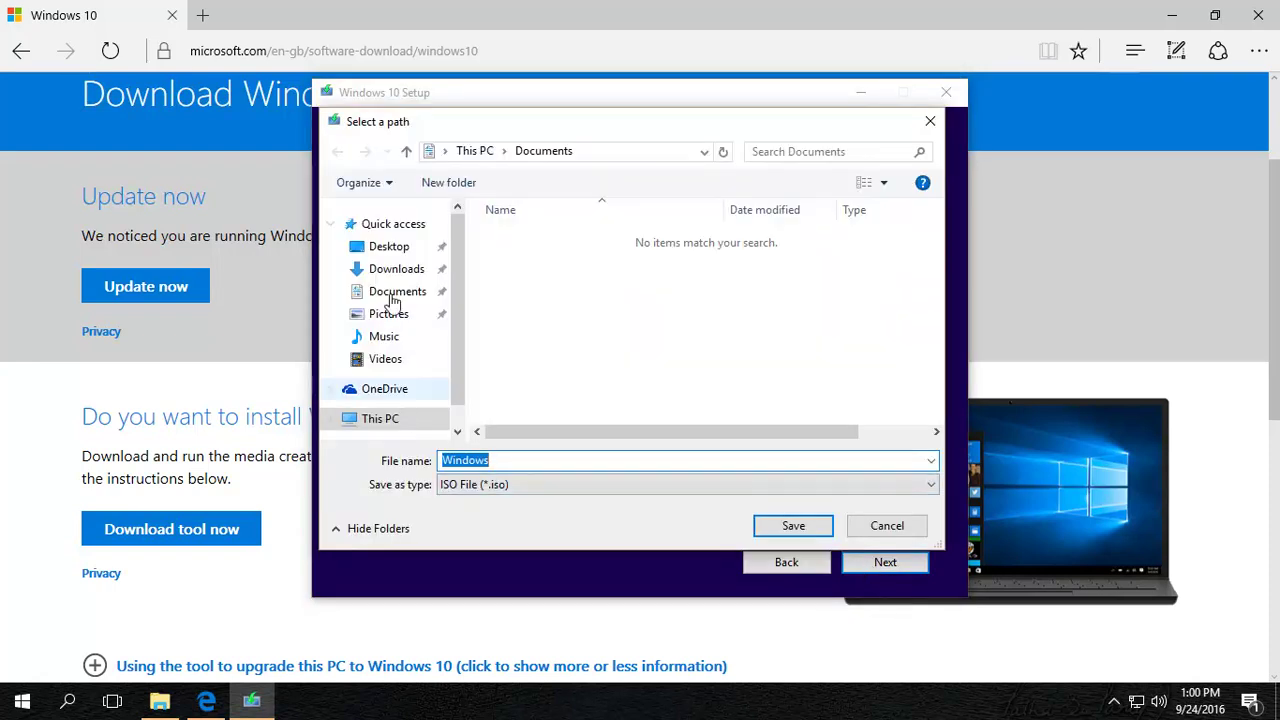
click(388, 248)
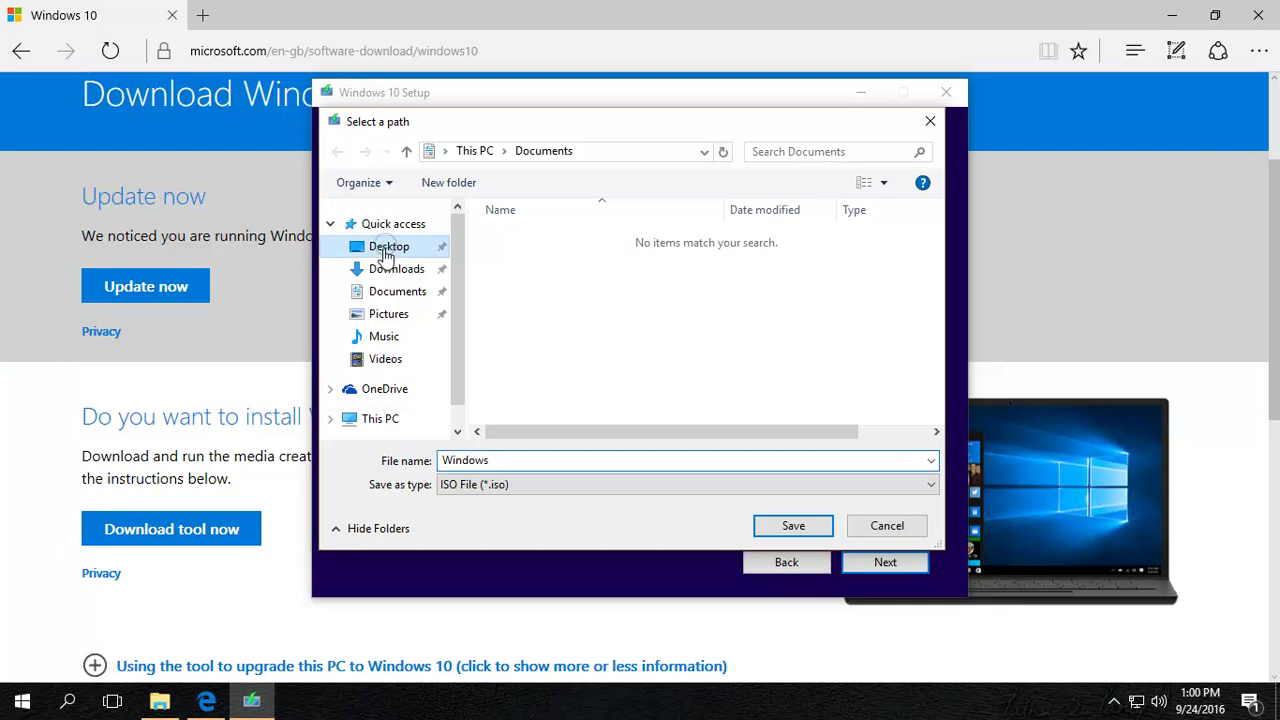
click(485, 460)
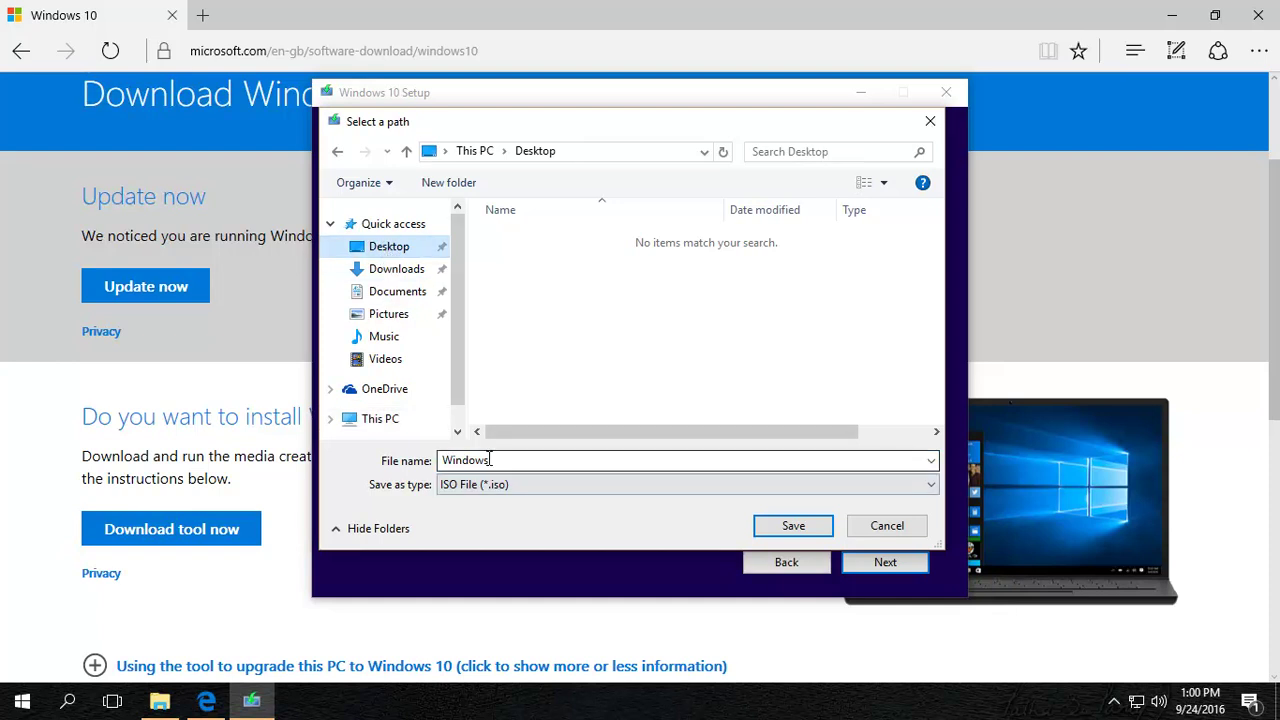
click(793, 526)
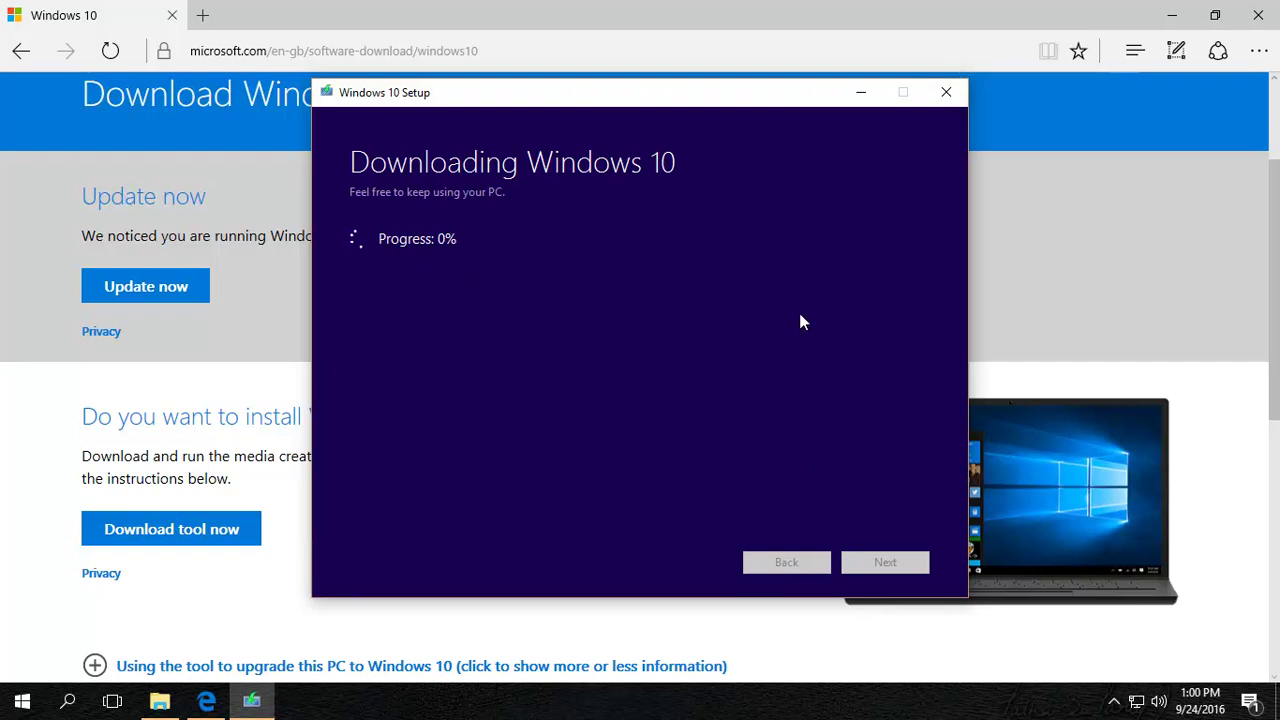
click(948, 96)
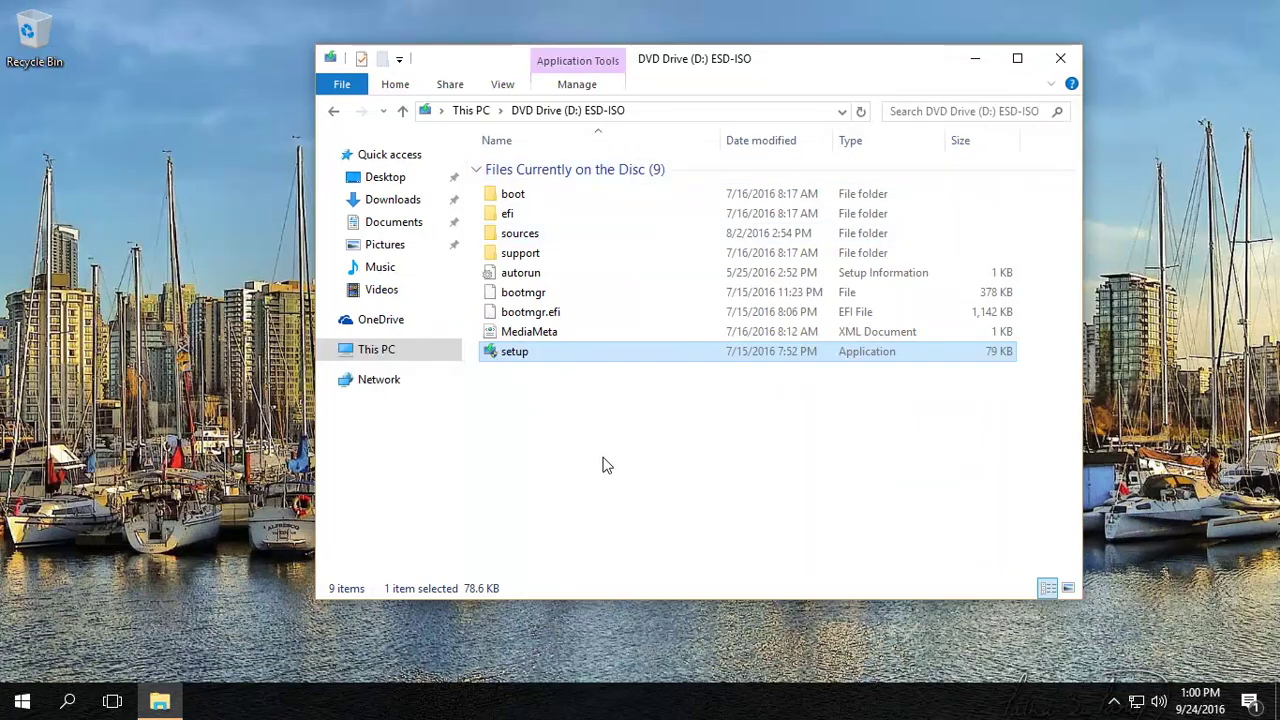
Open DVD Drive (D:) ESD-ISO from This PC and run its setup application.
click(46, 112)
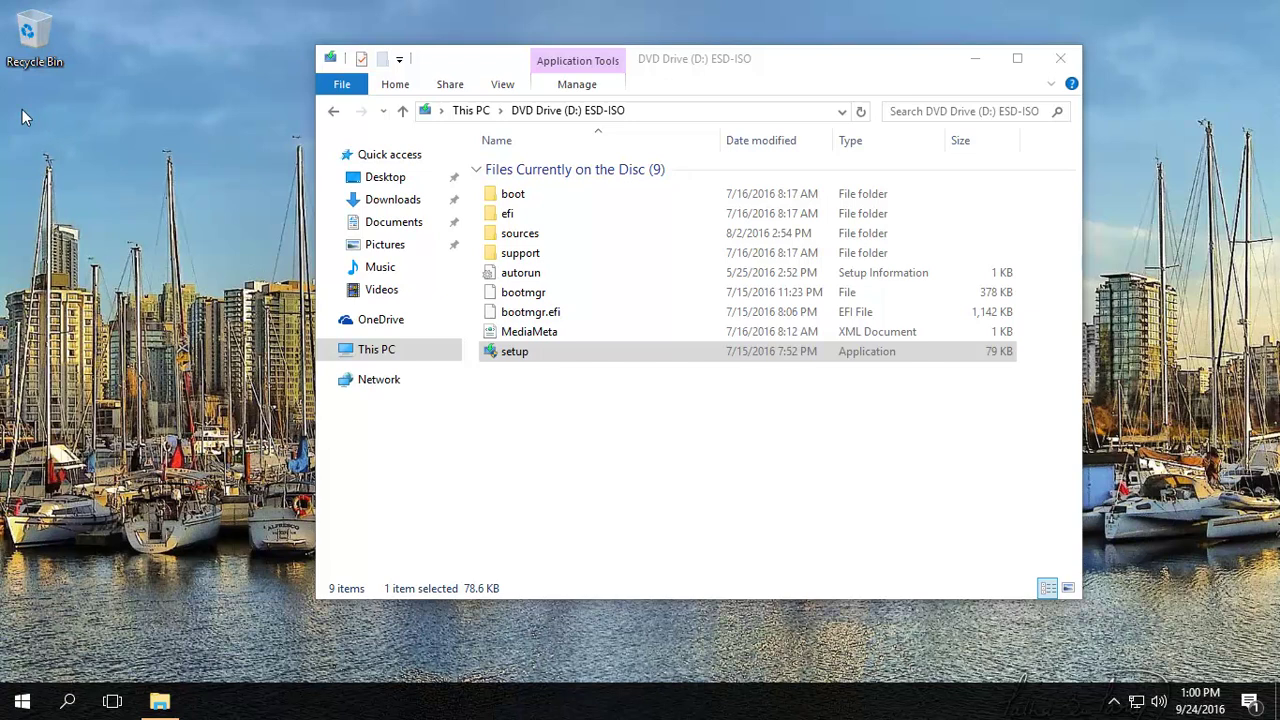
click(326, 349)
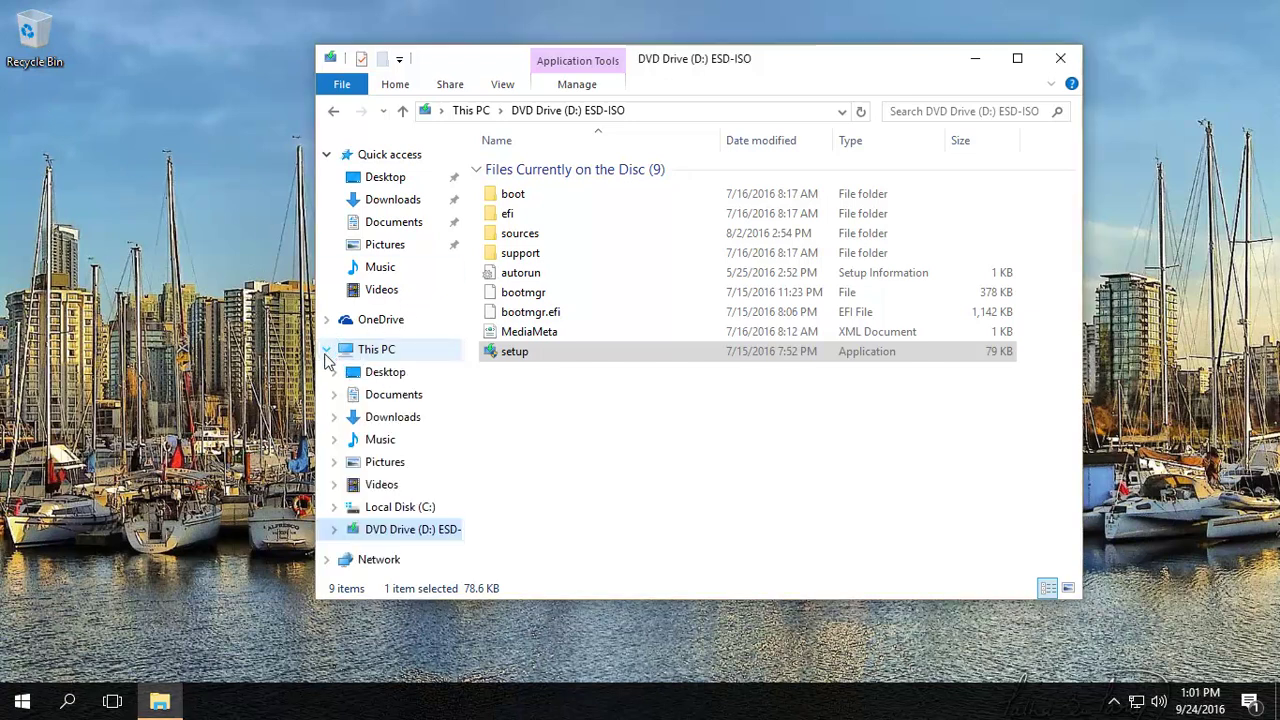
click(398, 532)
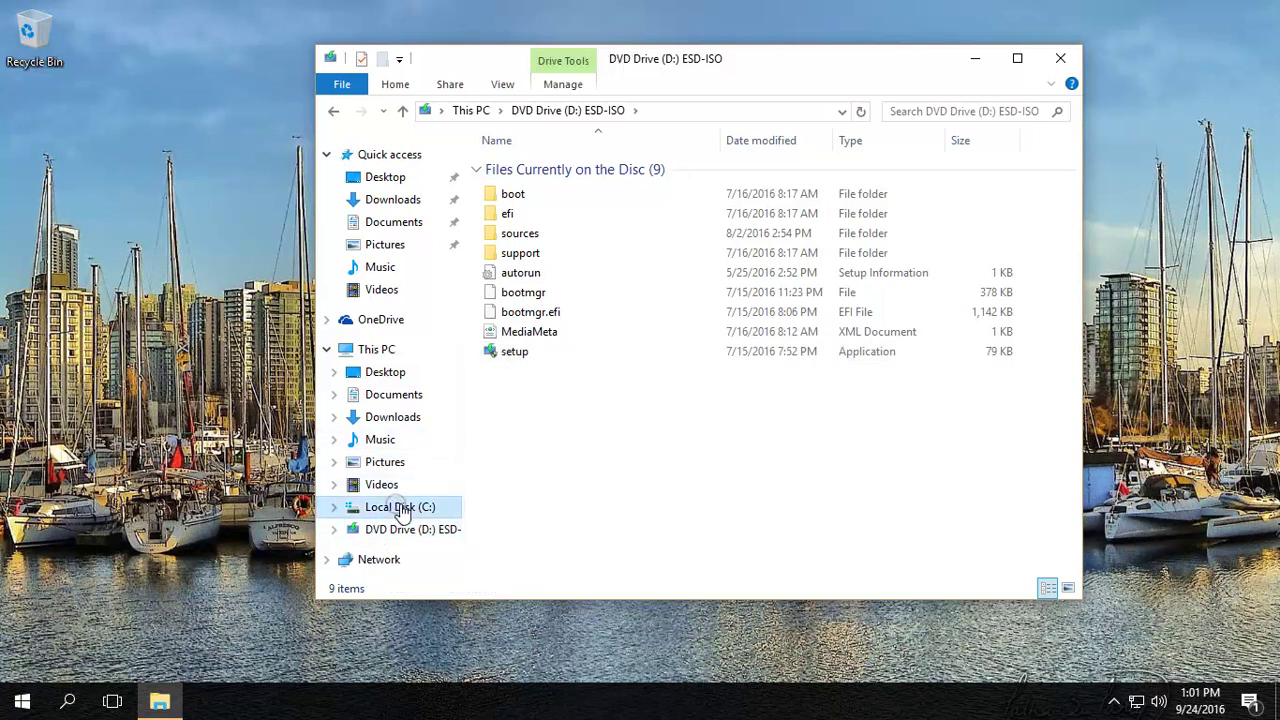
click(398, 507)
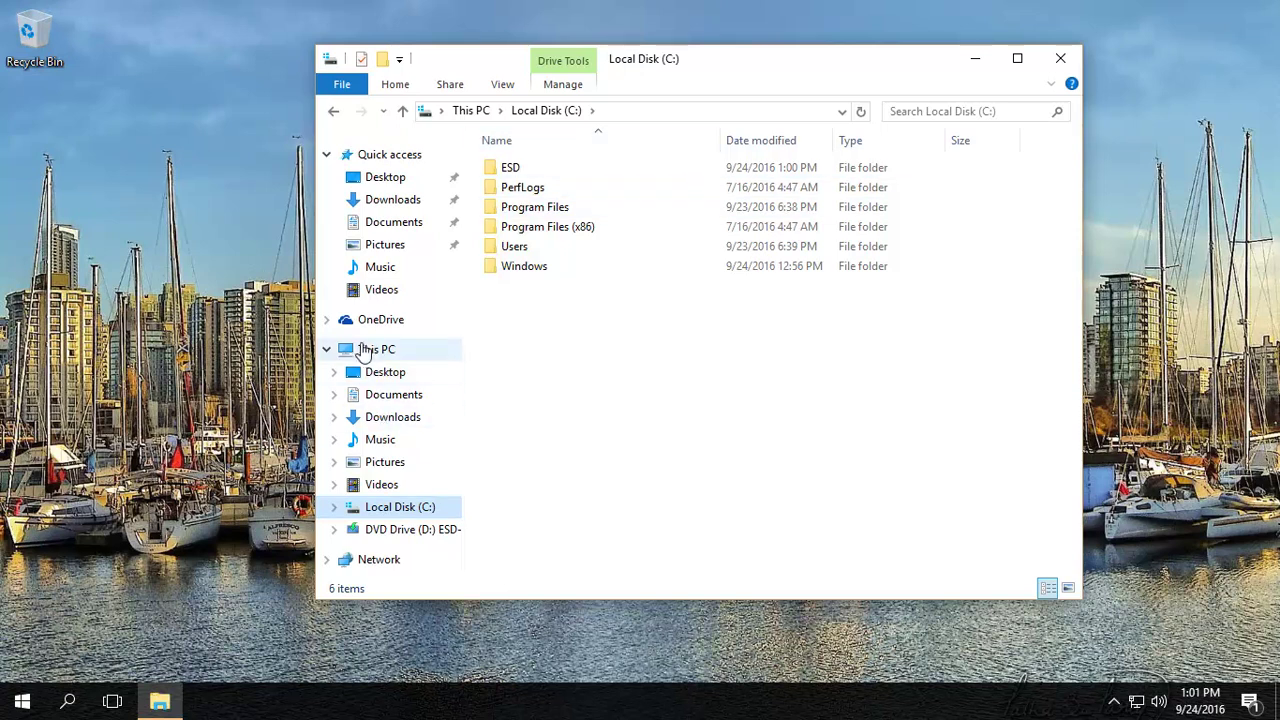
click(390, 349)
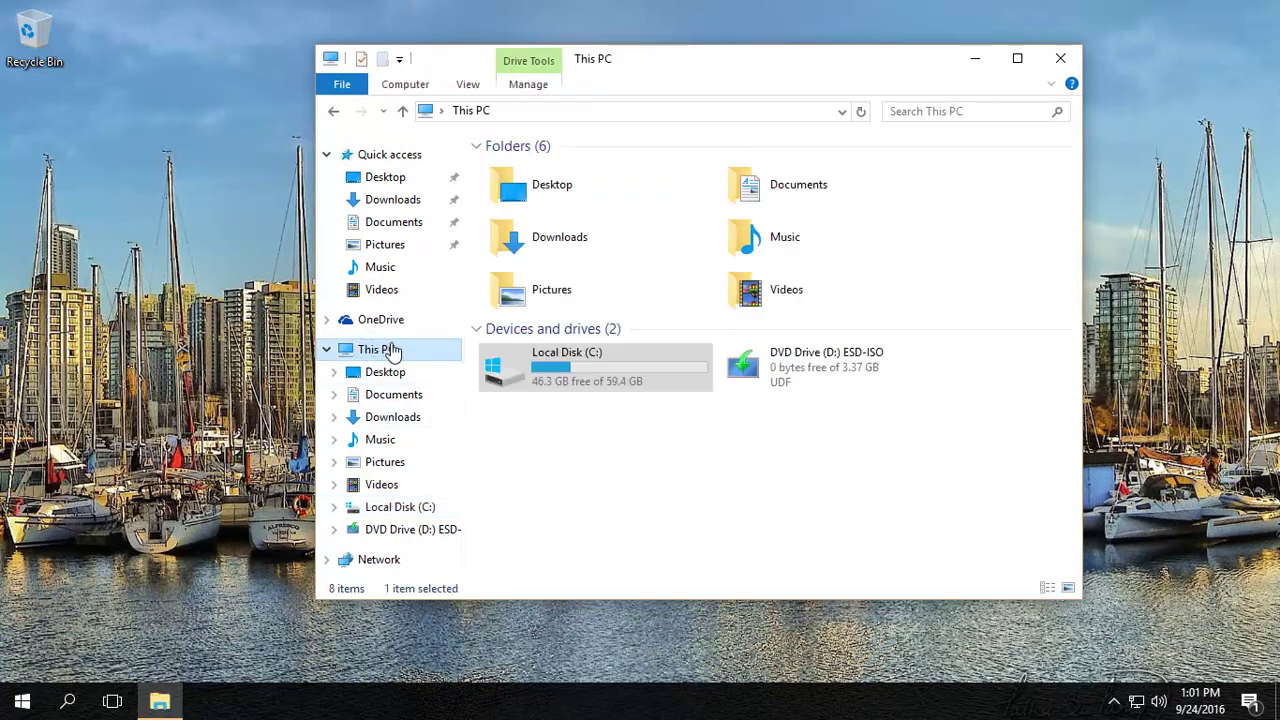
right_click(811, 367)
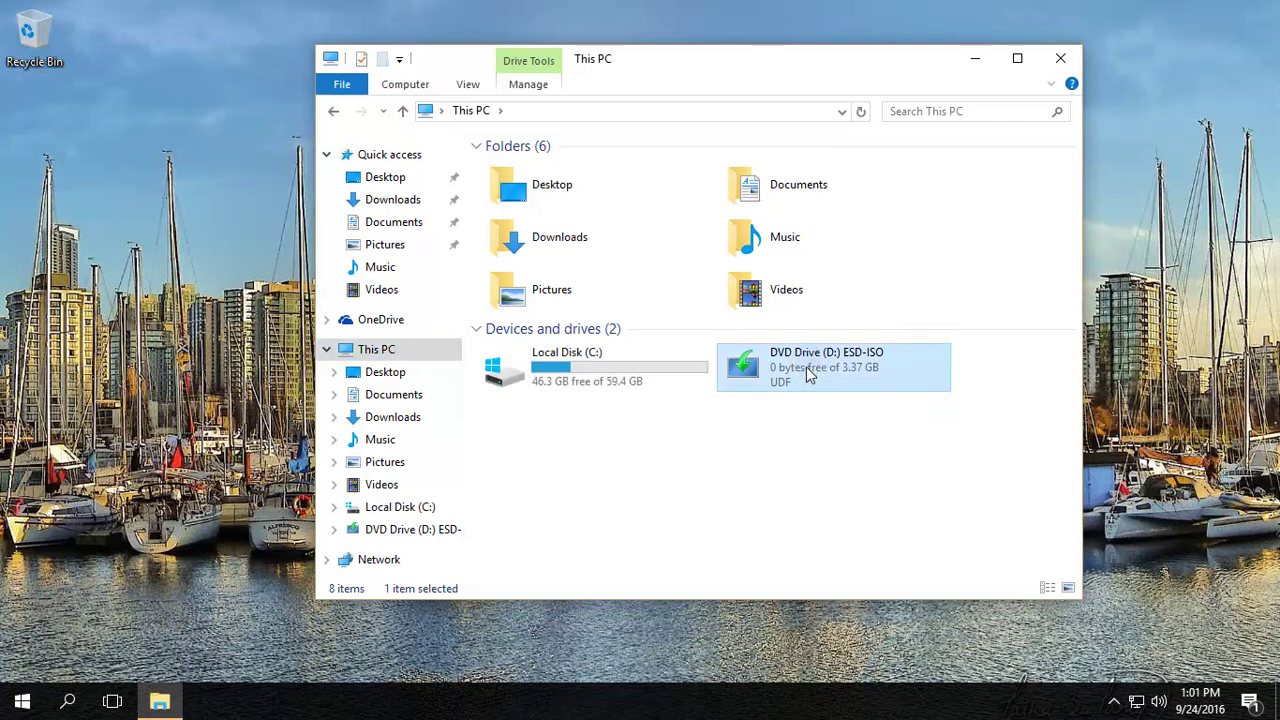
click(856, 421)
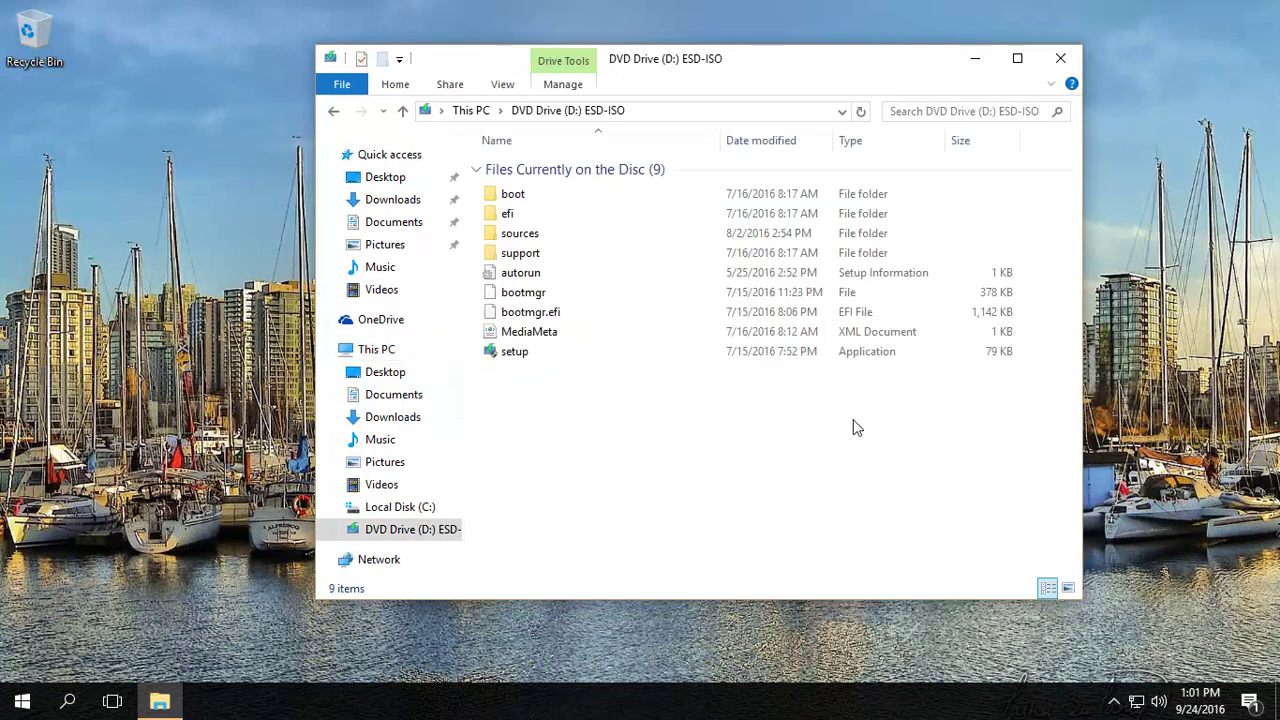
double_click(514, 352)
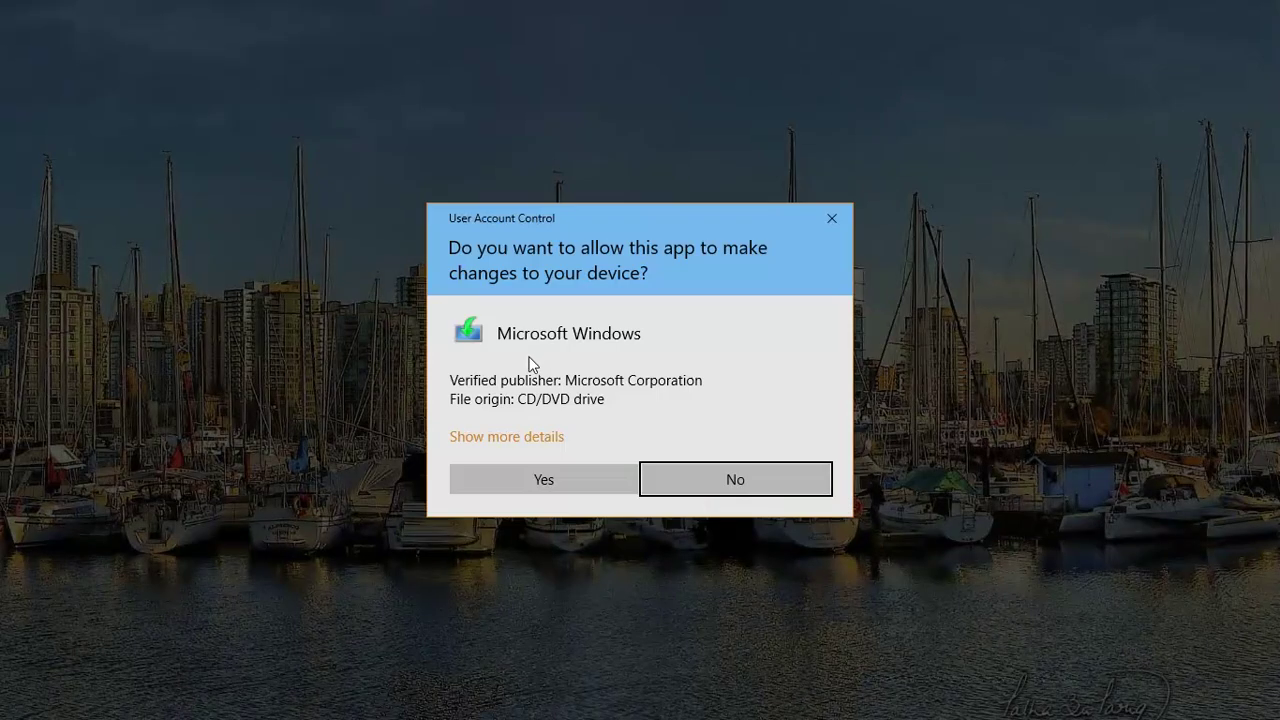
Allow setup through User Account Control and choose 'Not right now' for updates.
click(537, 489)
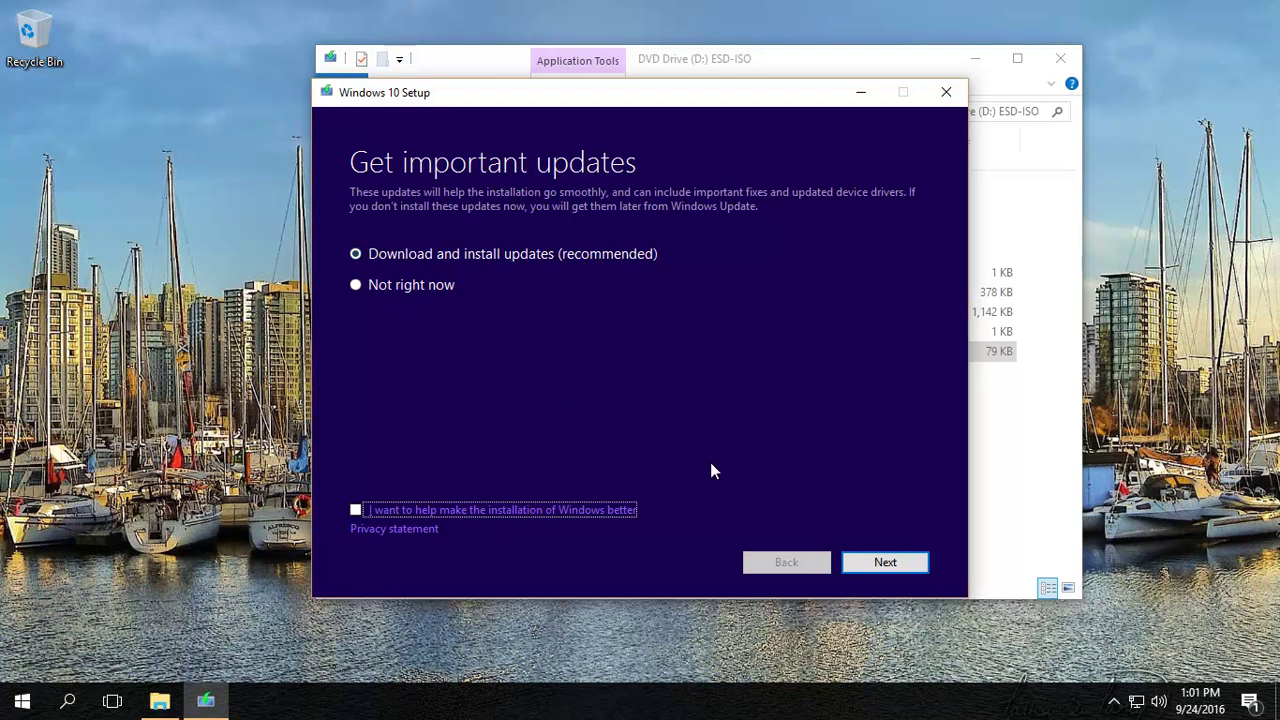
click(356, 286)
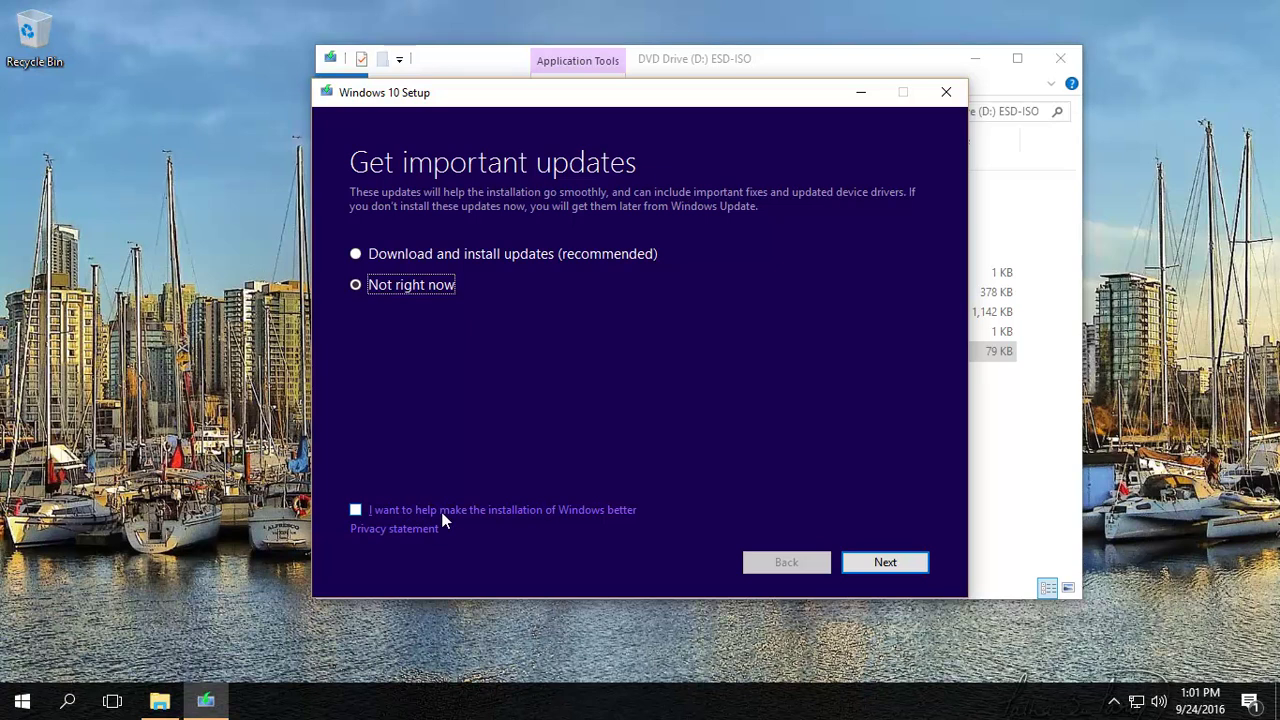
click(884, 564)
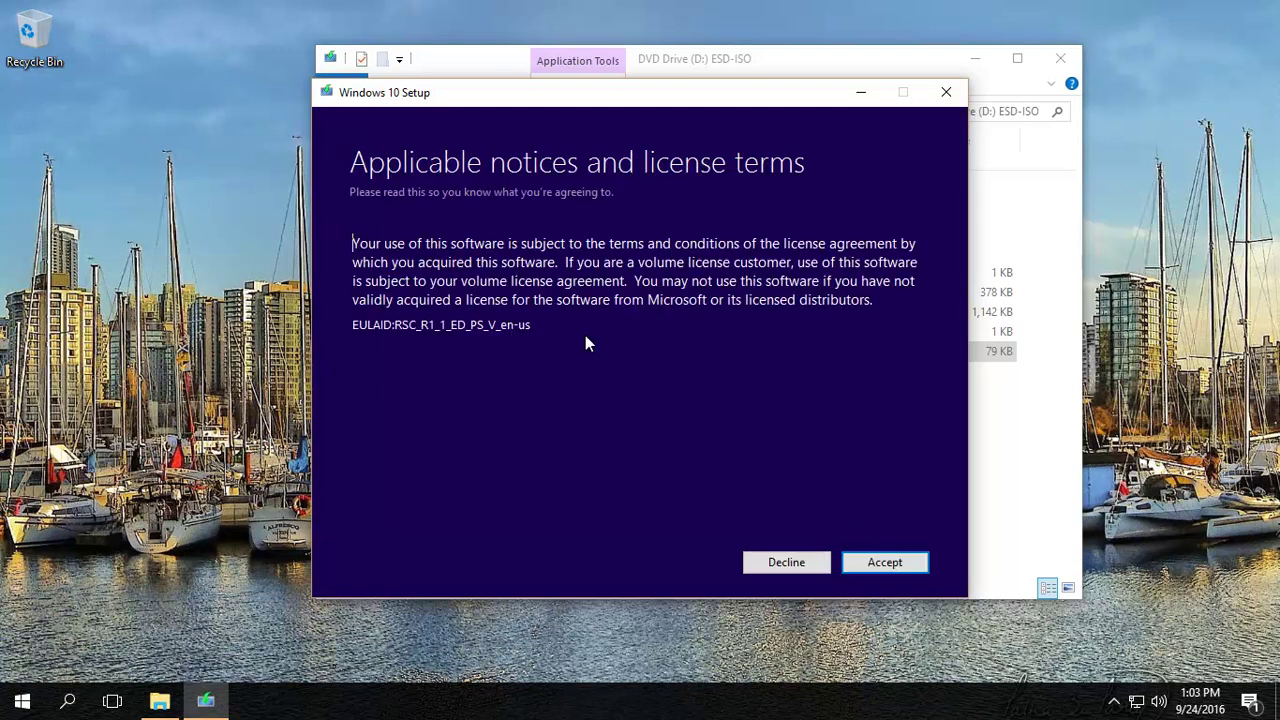
Accept the Windows 10 license terms to reach the Ready to install summary.
click(872, 571)
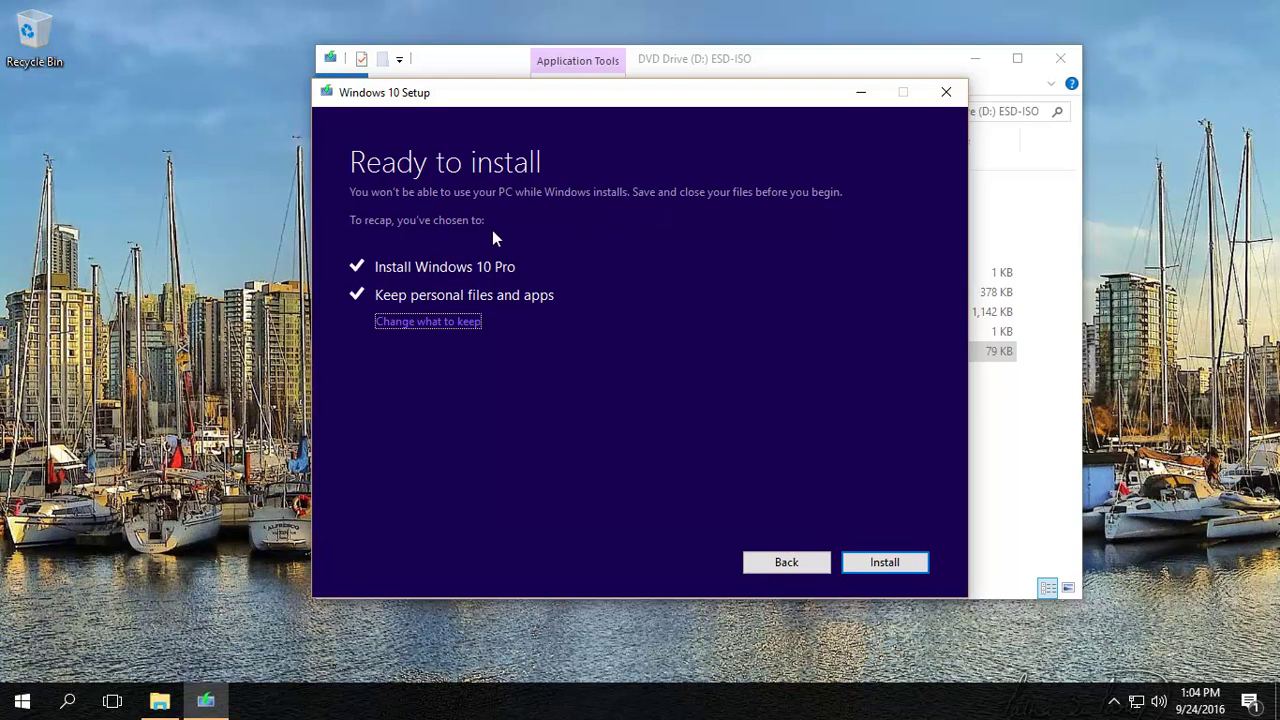
click(436, 322)
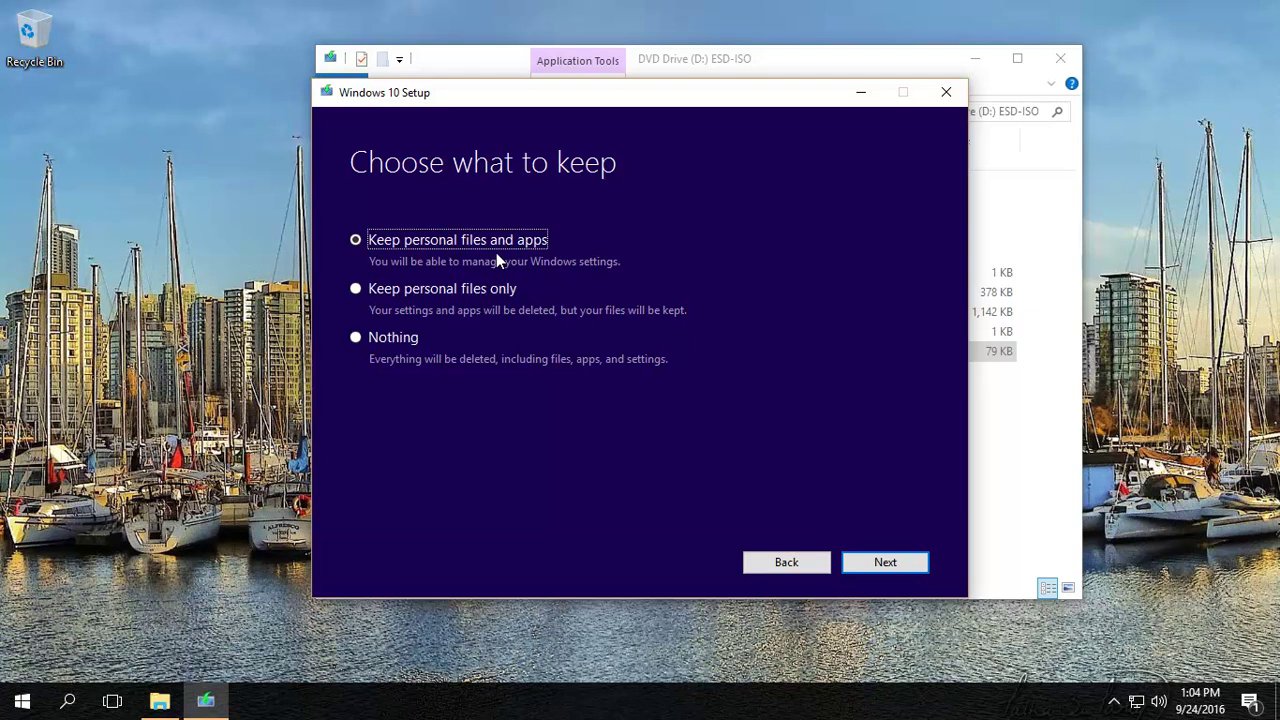
click(353, 290)
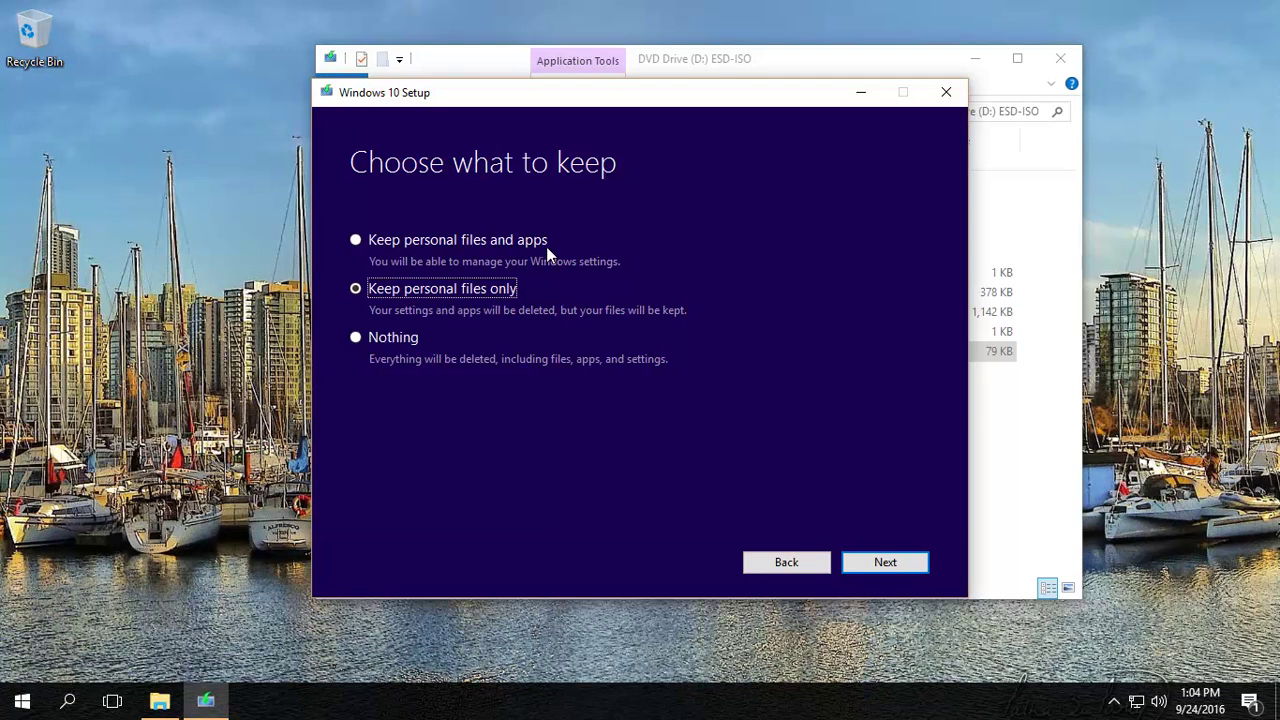
click(355, 241)
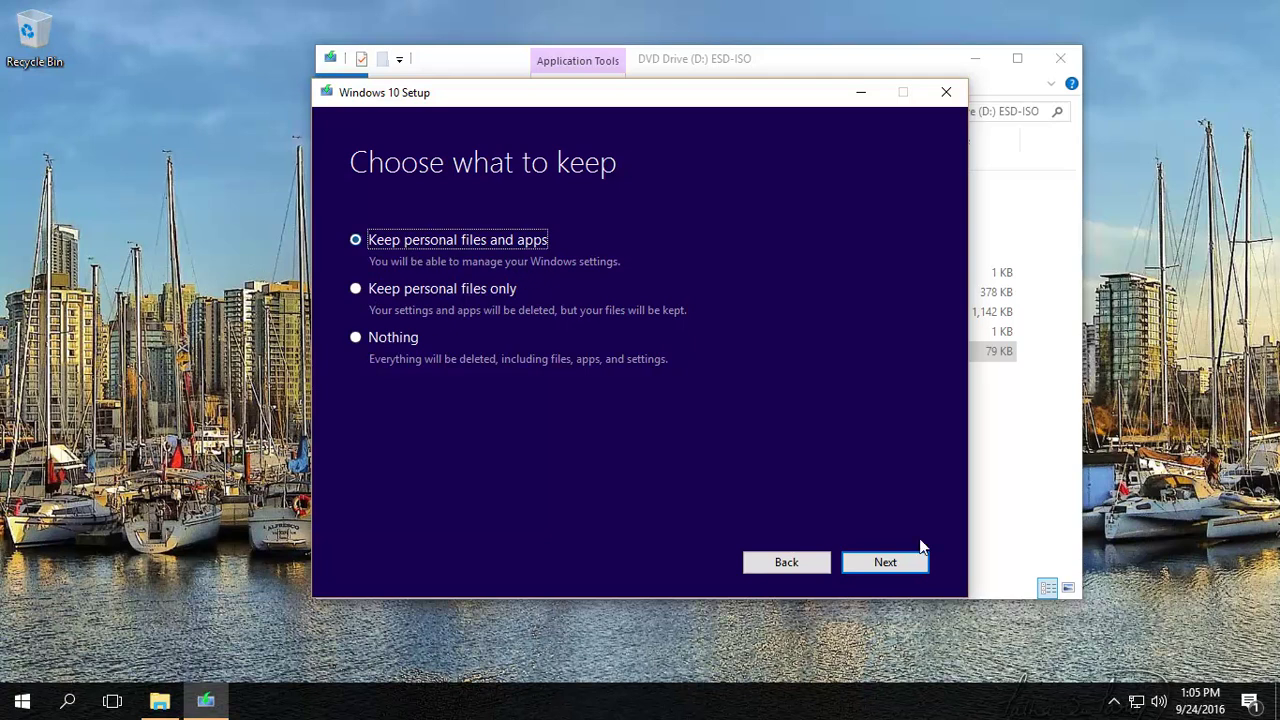
click(887, 568)
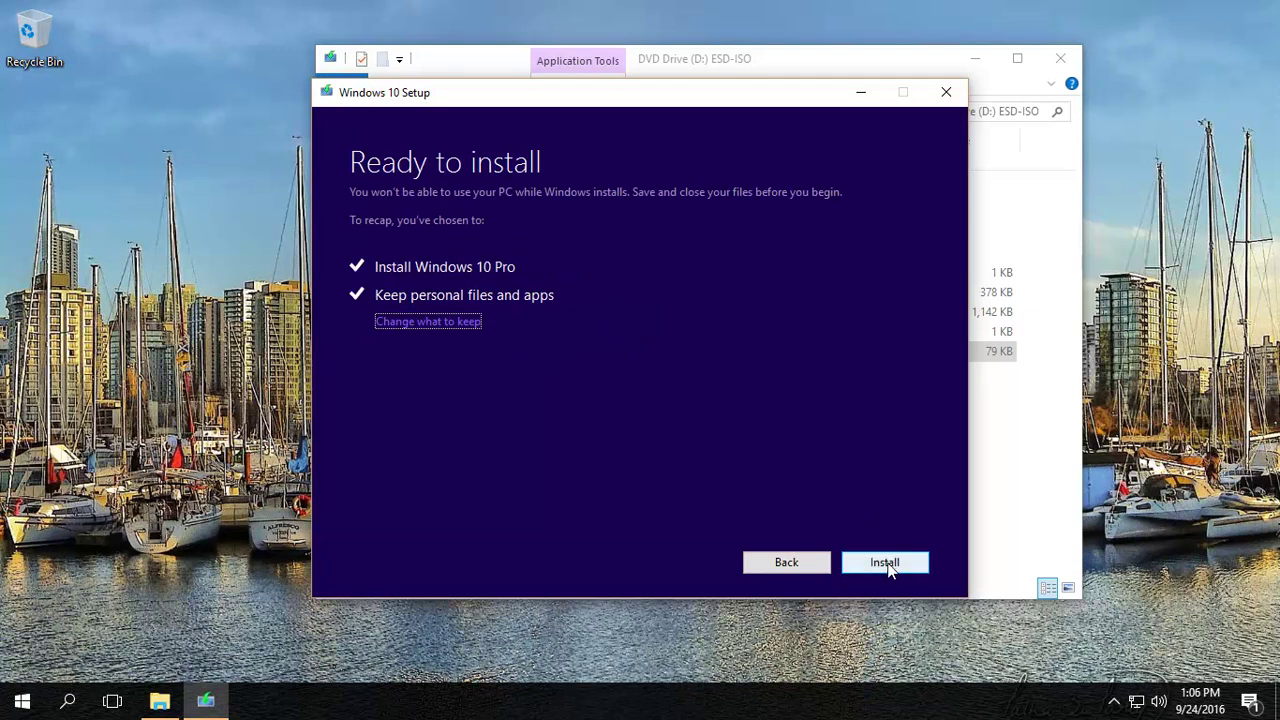
Install Windows 10 Pro over the current system, keeping personal files and apps, until the desktop returns.
click(886, 566)
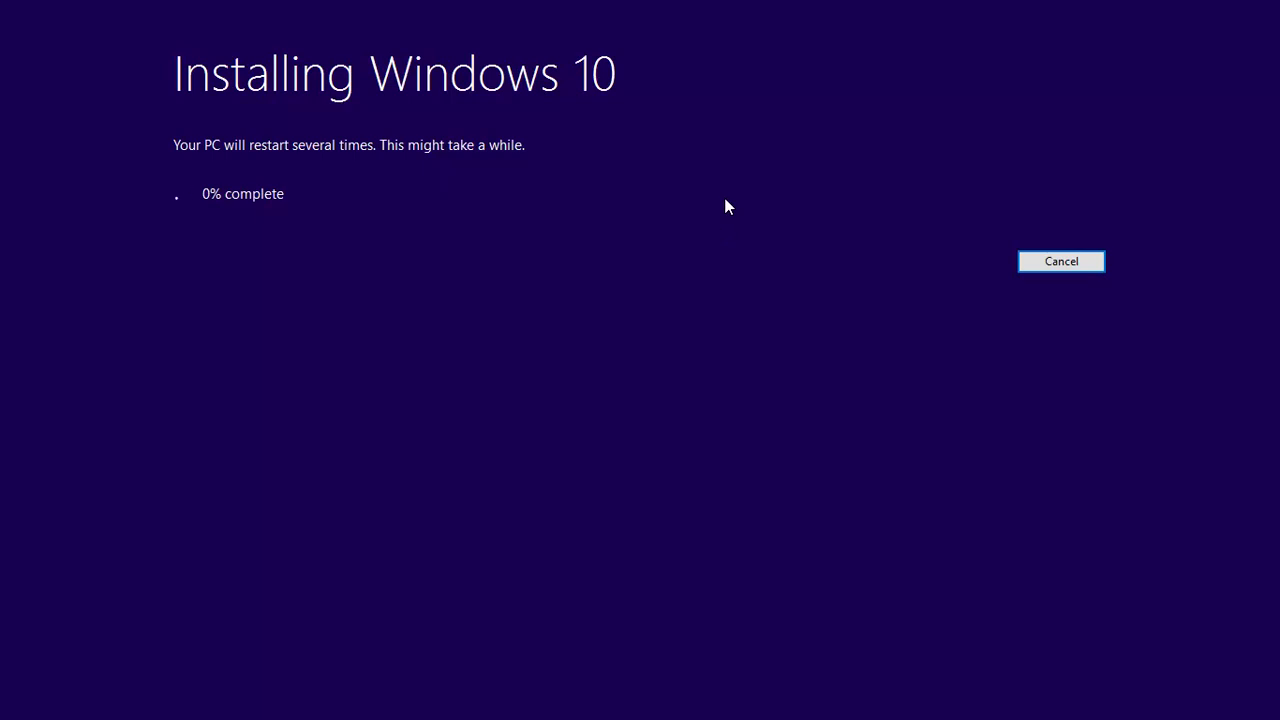
key(alt+Tab)
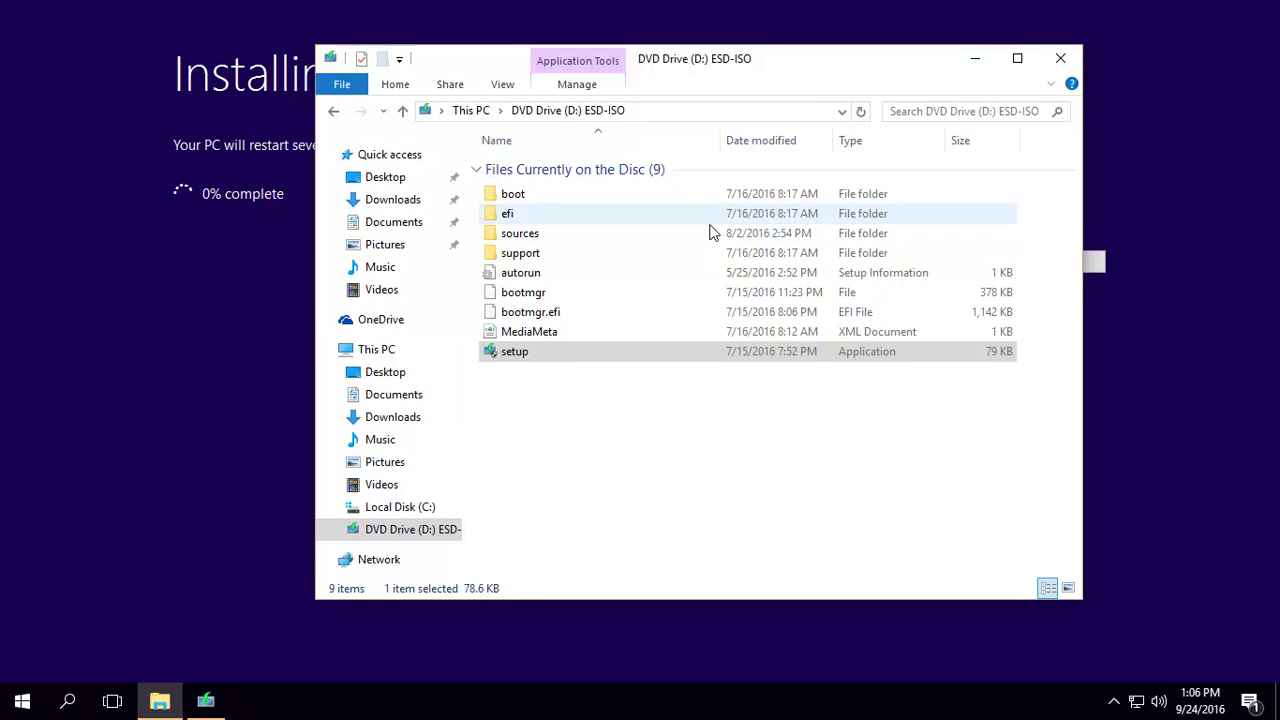
key(alt+Tab)
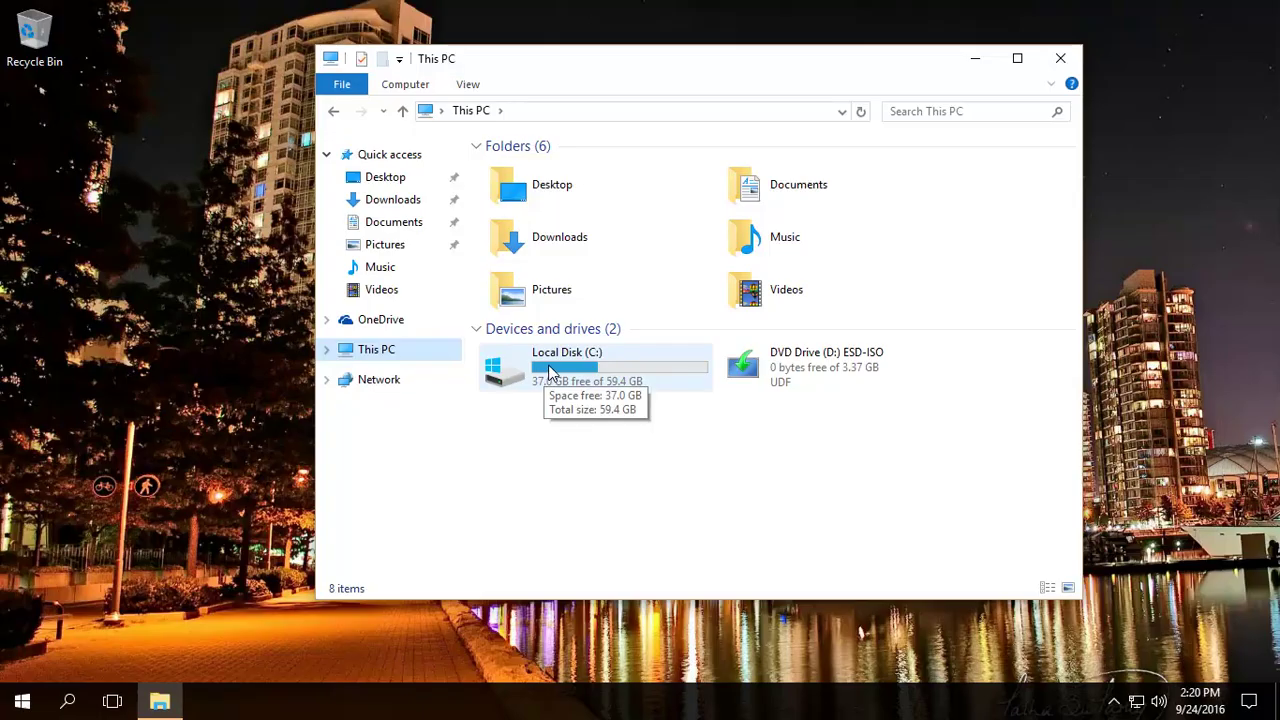
Open Local Disk (C:) and turn on Hidden items in the View options.
double_click(556, 372)
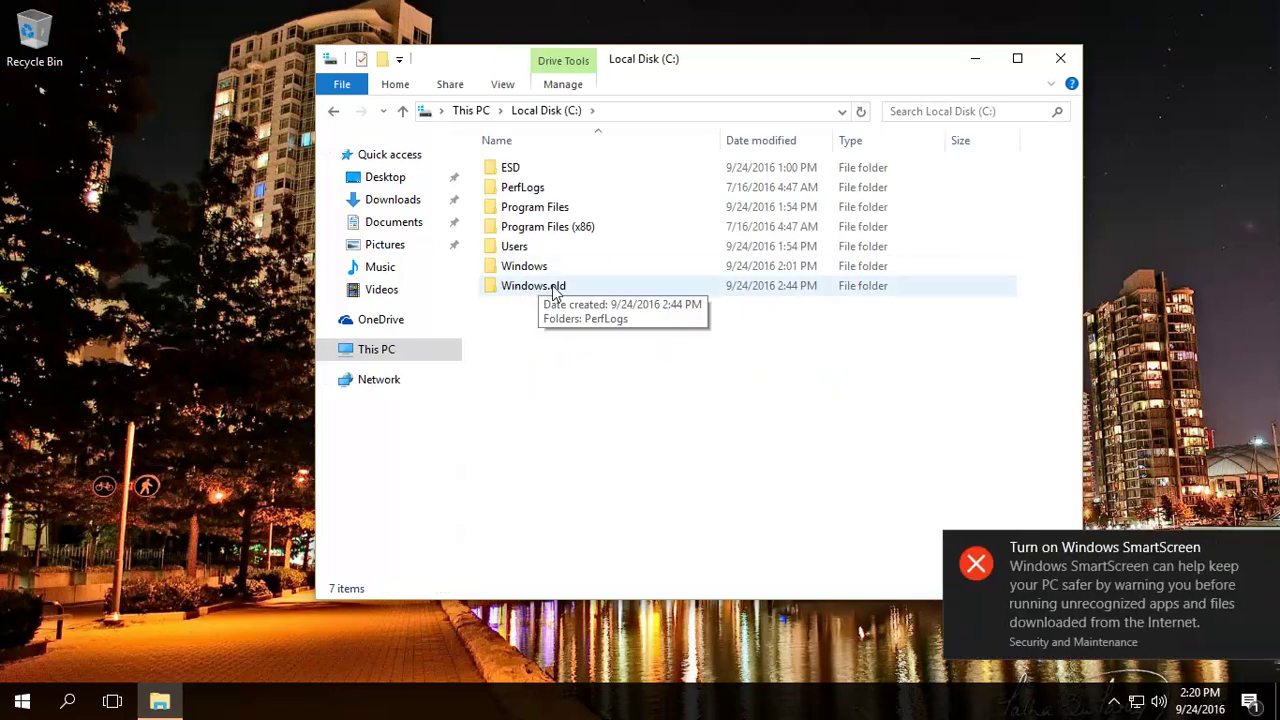
click(540, 191)
click(502, 84)
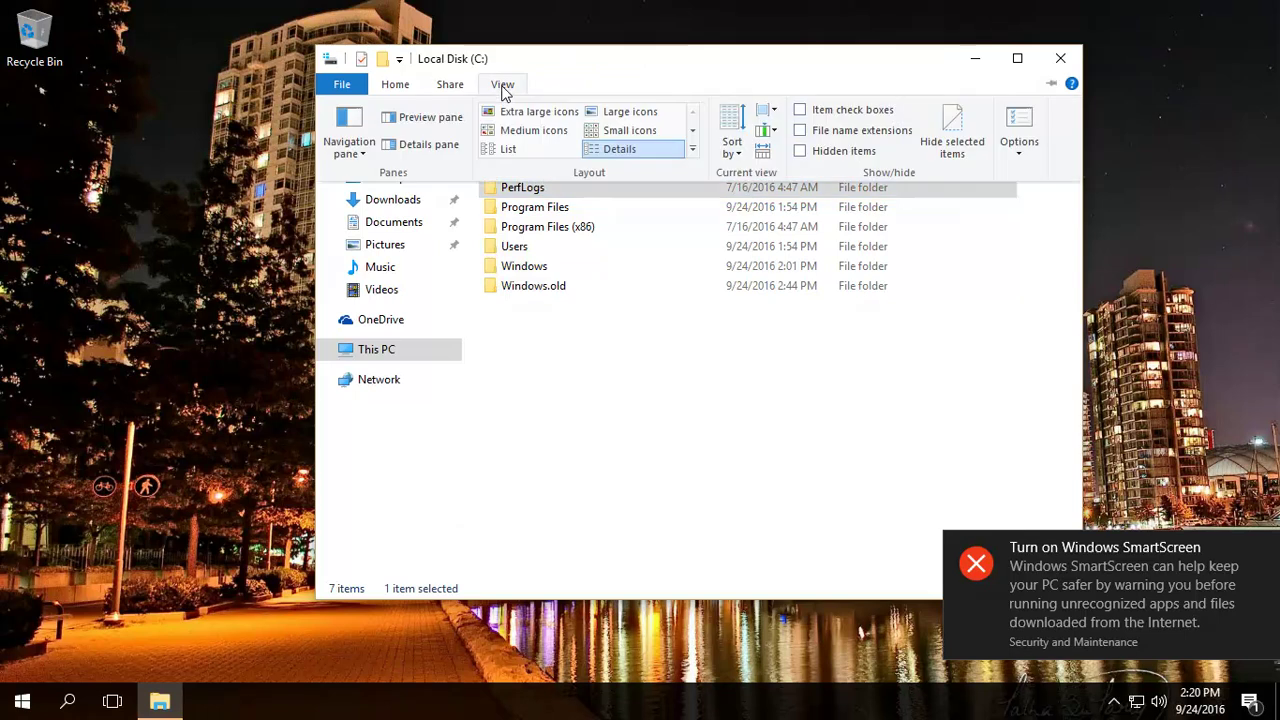
click(799, 154)
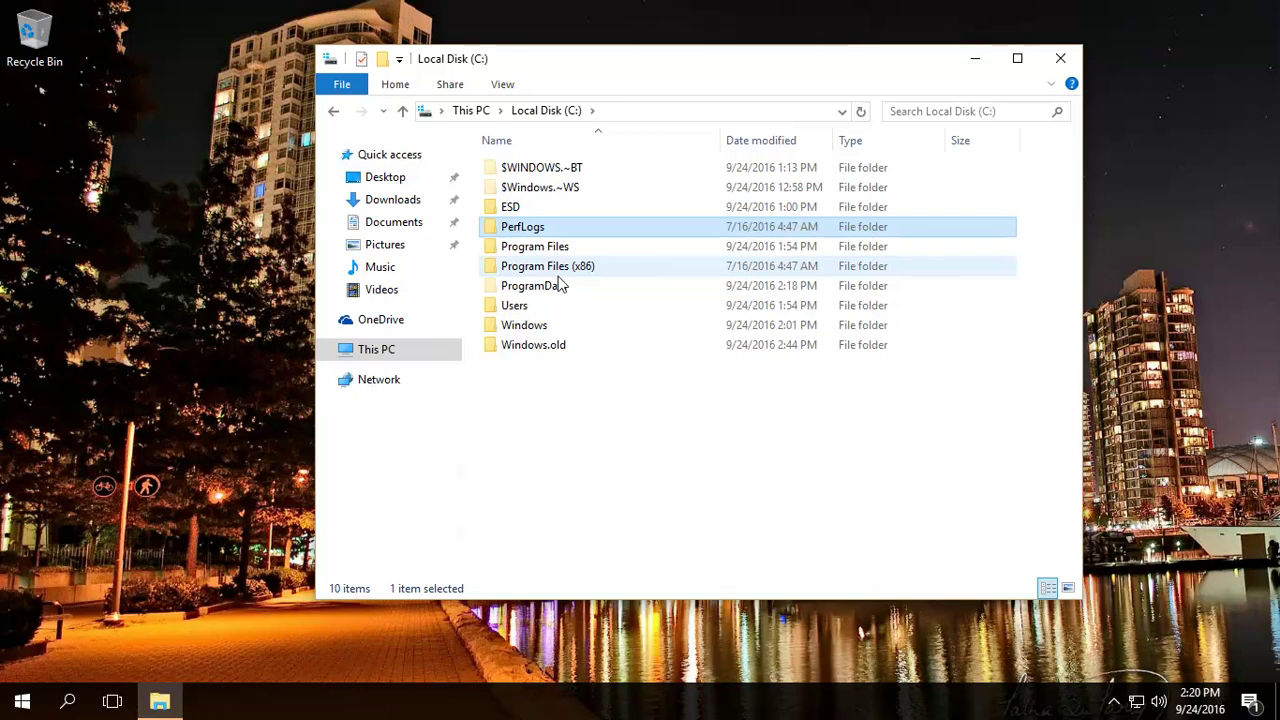
Look inside the Windows folder, then return to Local Disk (C:).
mouse_move(540, 275)
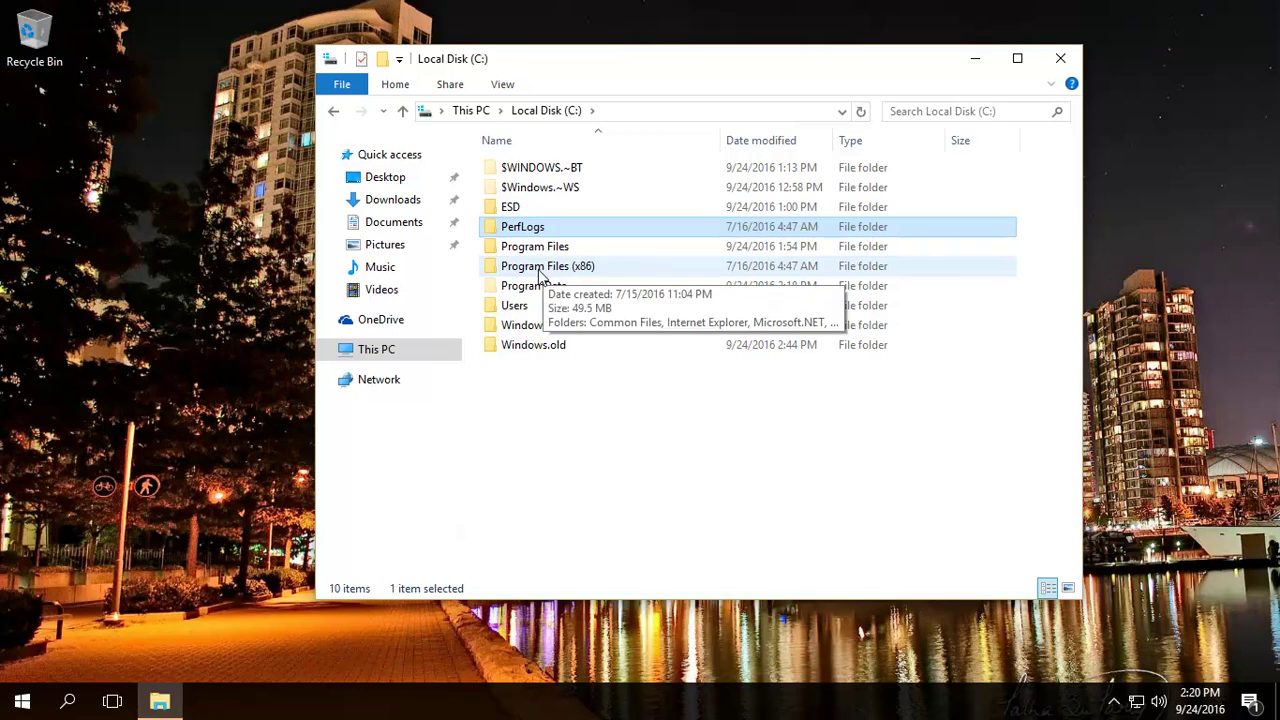
double_click(527, 330)
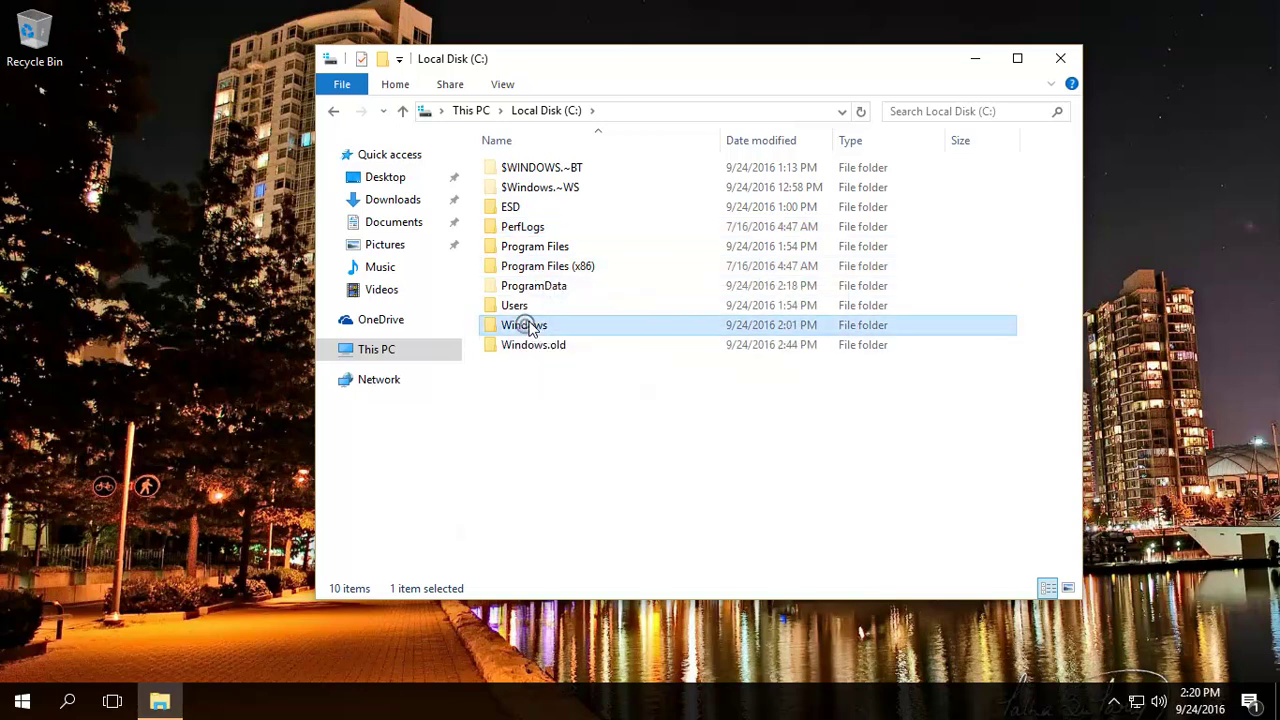
key(alt+Left)
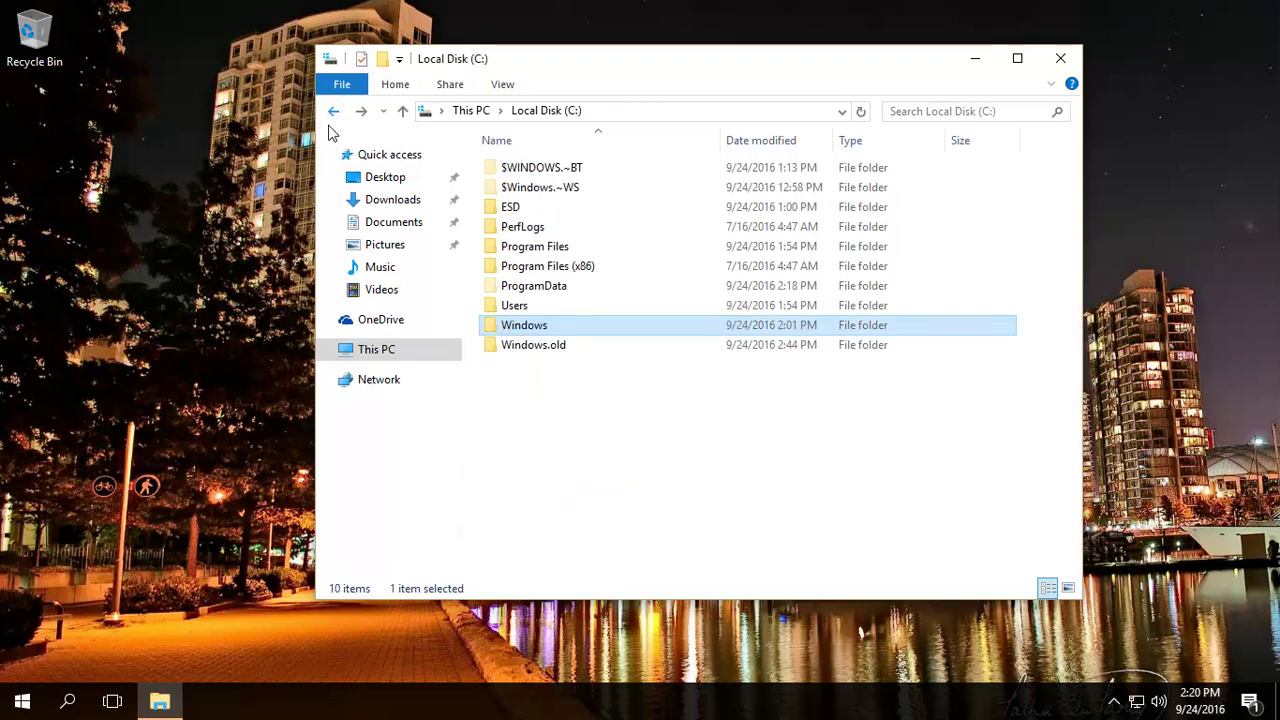
right_click(522, 333)
click(598, 646)
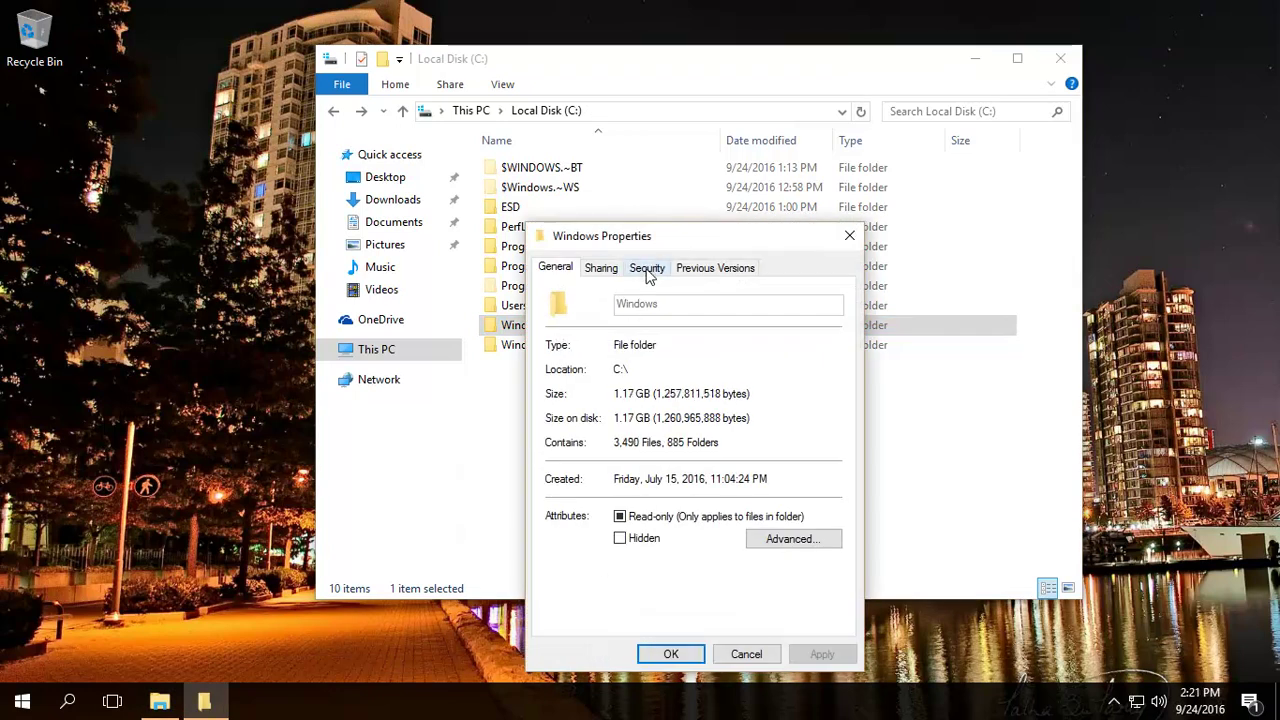
click(646, 270)
click(798, 580)
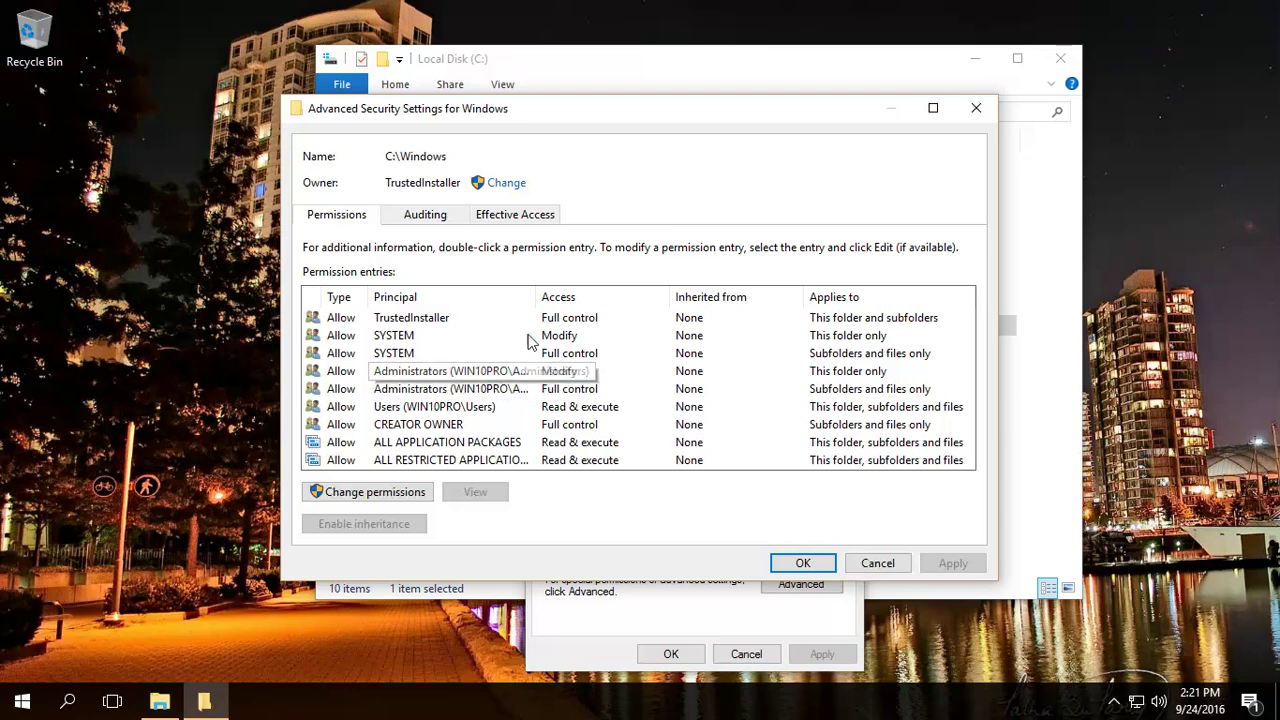
click(878, 563)
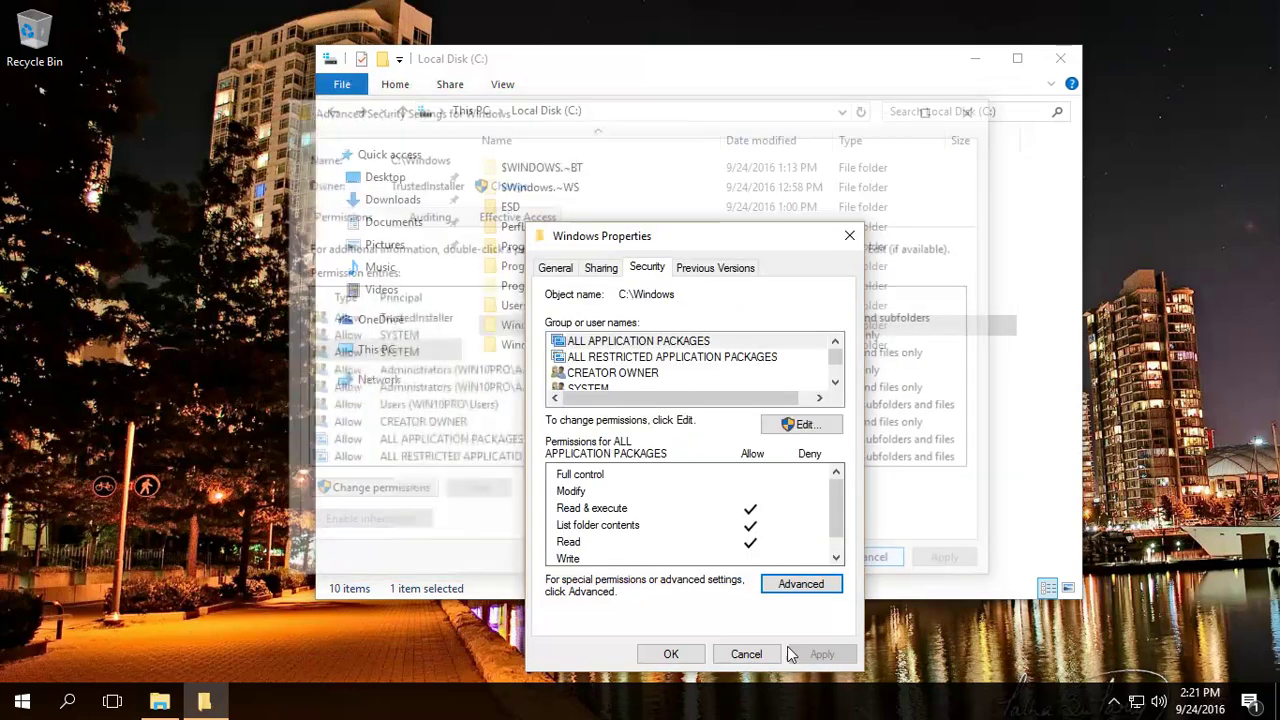
click(746, 654)
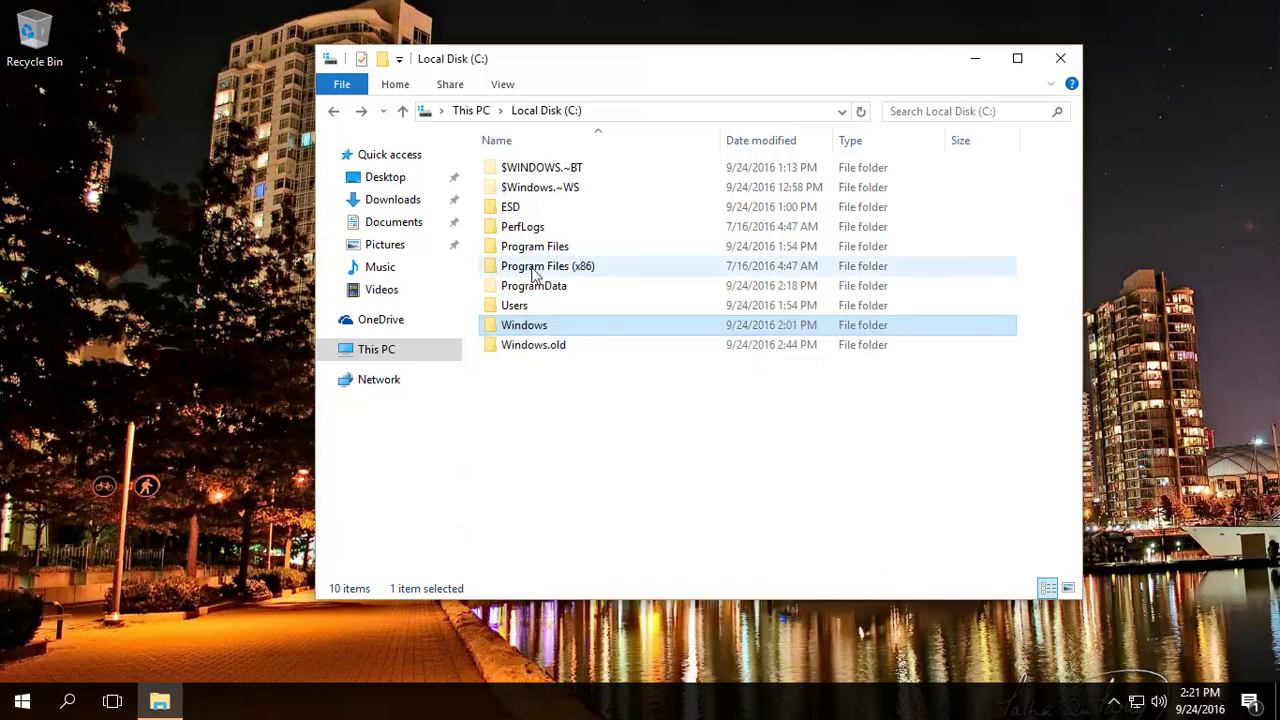